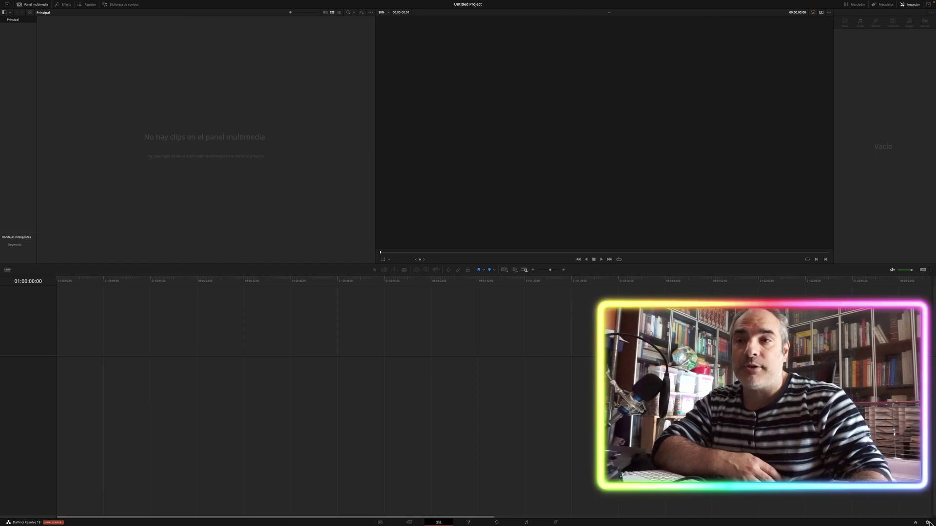
Step: Set the timeline resolution to 1280 x 720 HD 720P, keep video format HD 1080p 24, and save
left_click(927, 523)
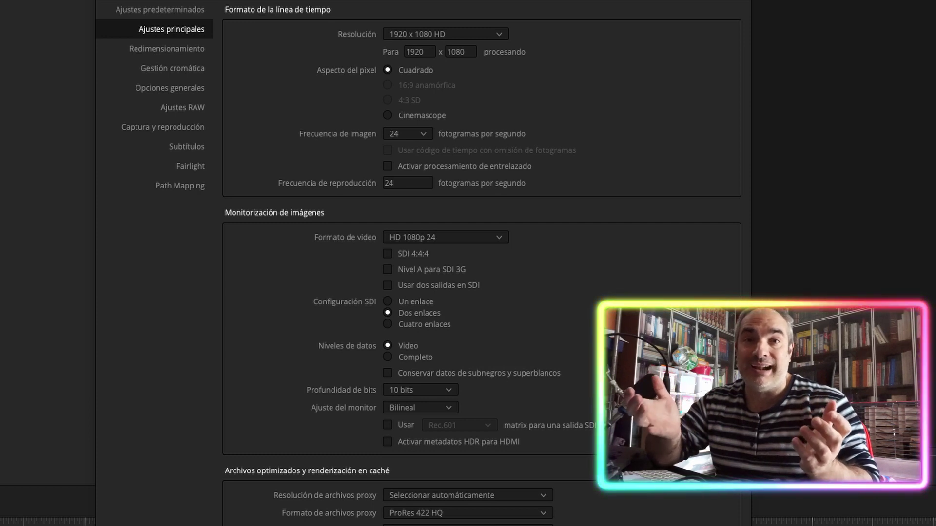
left_click(499, 35)
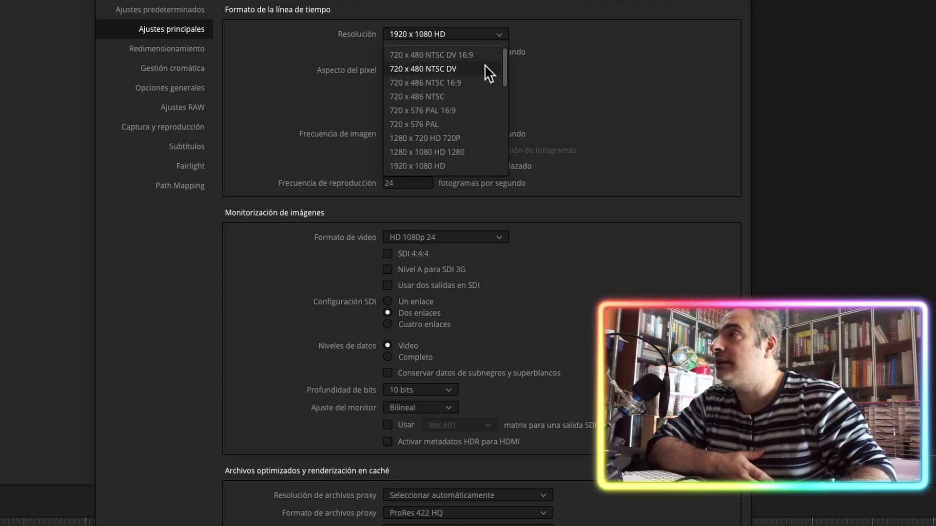
left_click(451, 140)
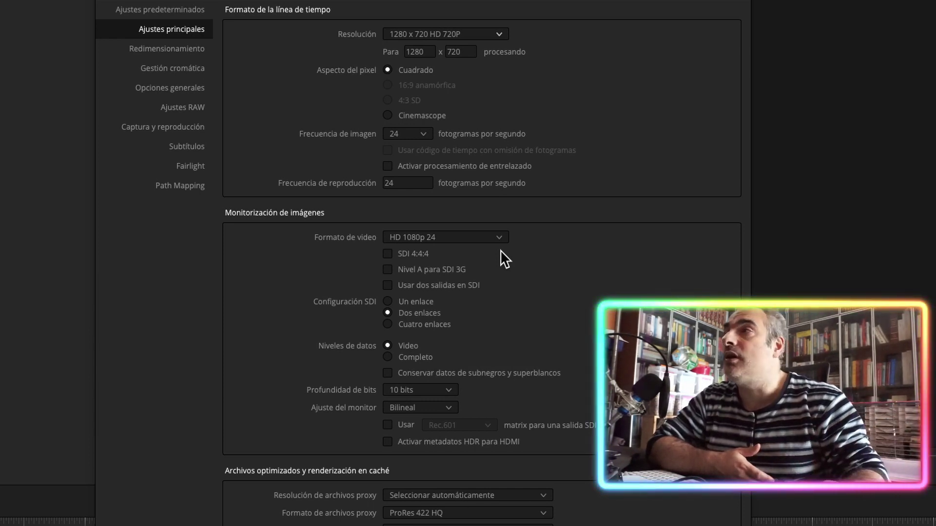
left_click(493, 239)
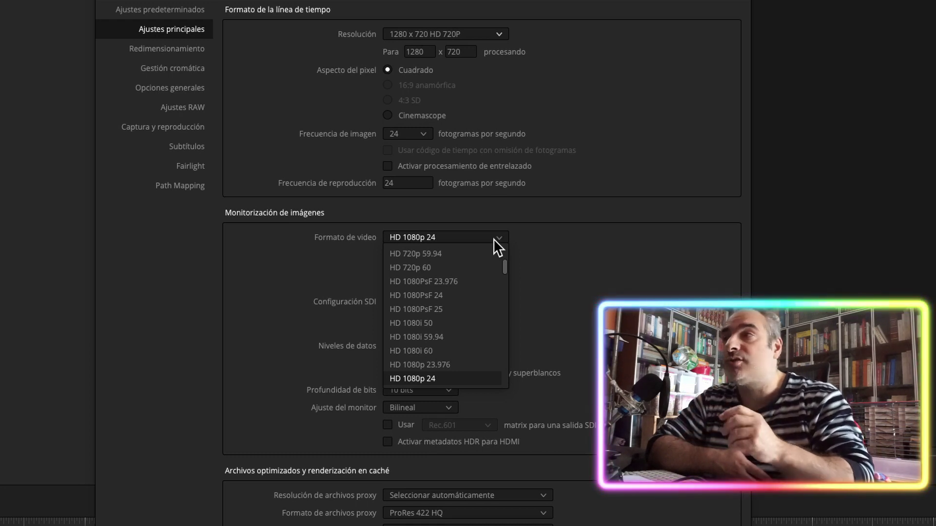
left_click(549, 242)
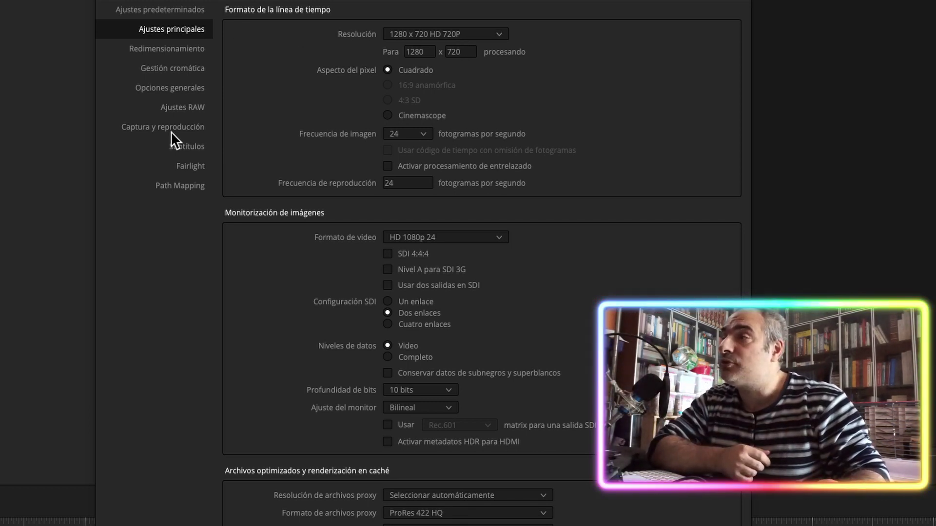
scroll(482, 263, "down", 10)
left_click(526, 407)
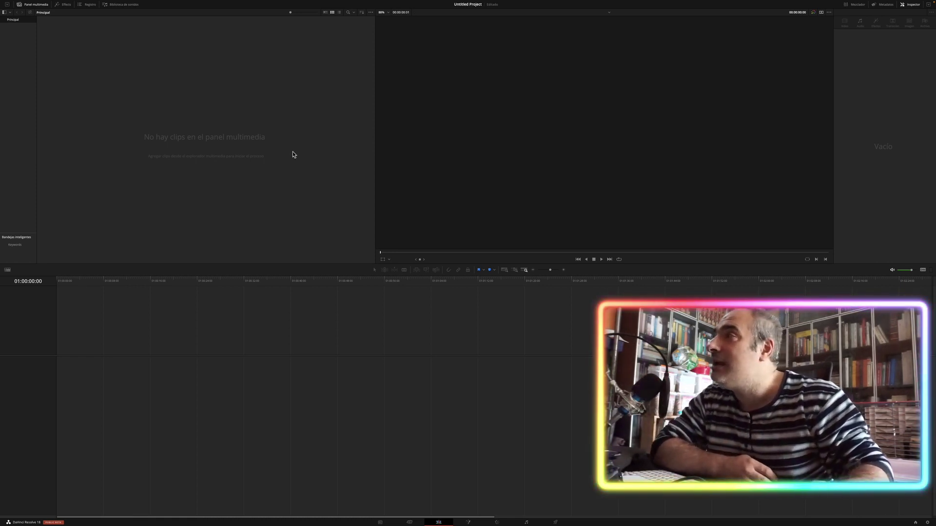
Step: Create a Fusion composition clip named marco with duration 500 and drop it onto a new timeline
right_click(232, 112)
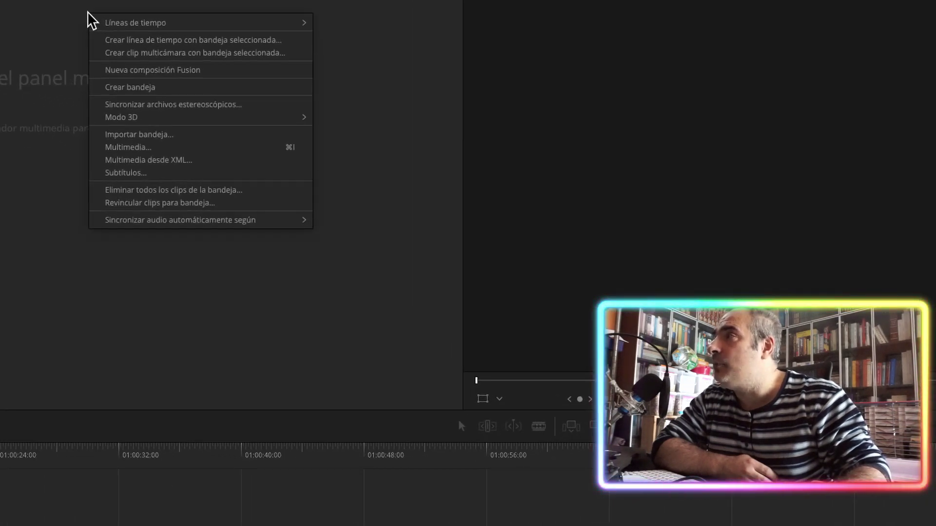
left_click(180, 70)
type("marco")
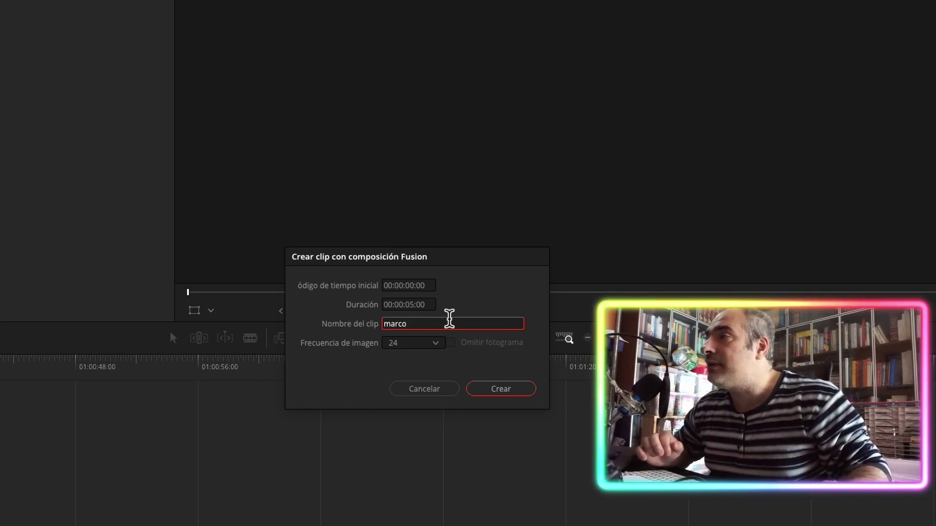
left_click(415, 300)
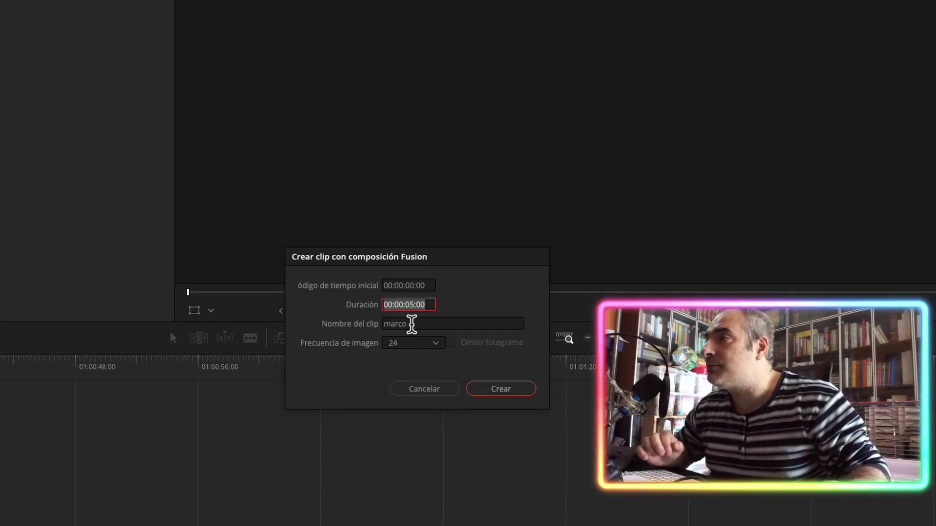
type("500")
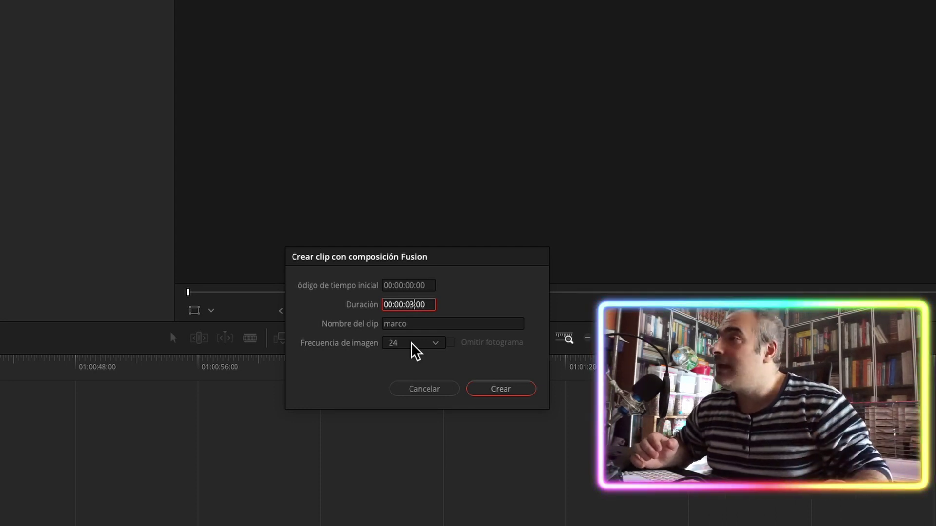
left_click(515, 392)
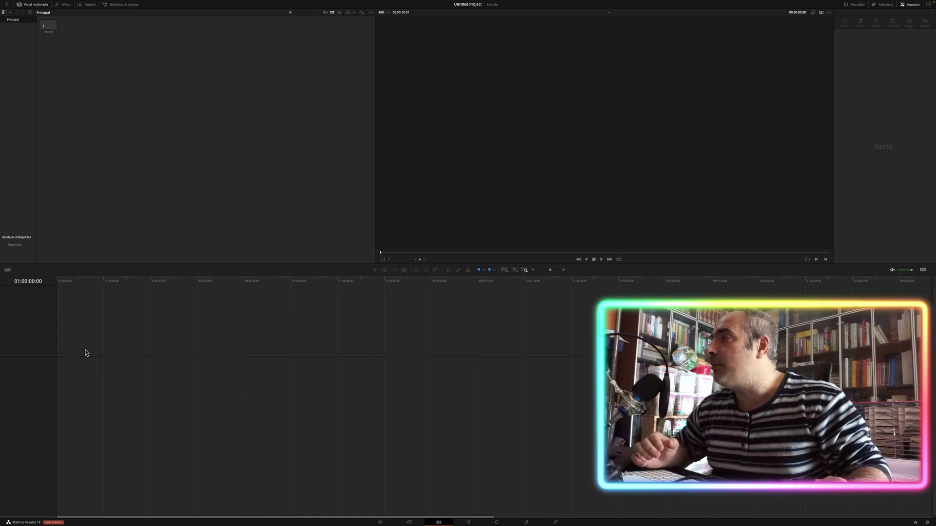
left_click_drag(85, 353, 85, 353)
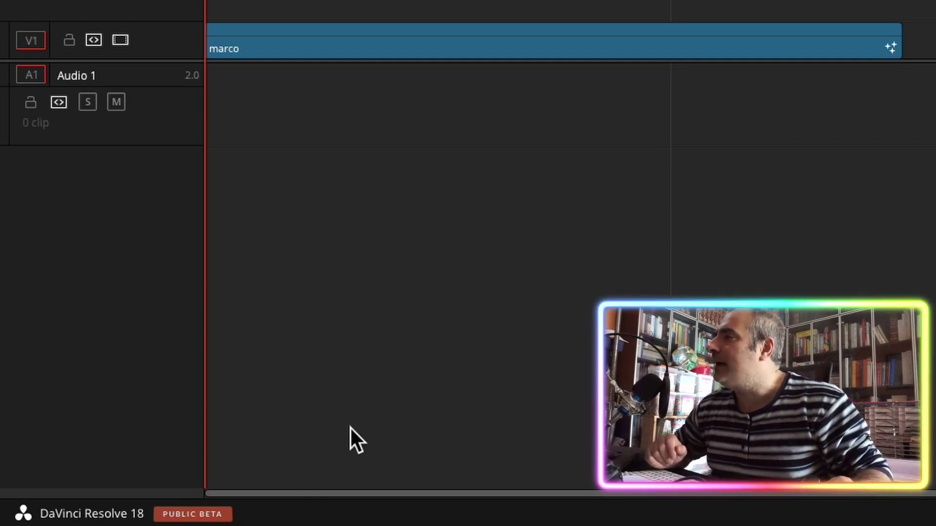
Step: Open the marco clip in Fusion, center MediaOut1, and connect a new Background node to it
left_click(660, 32)
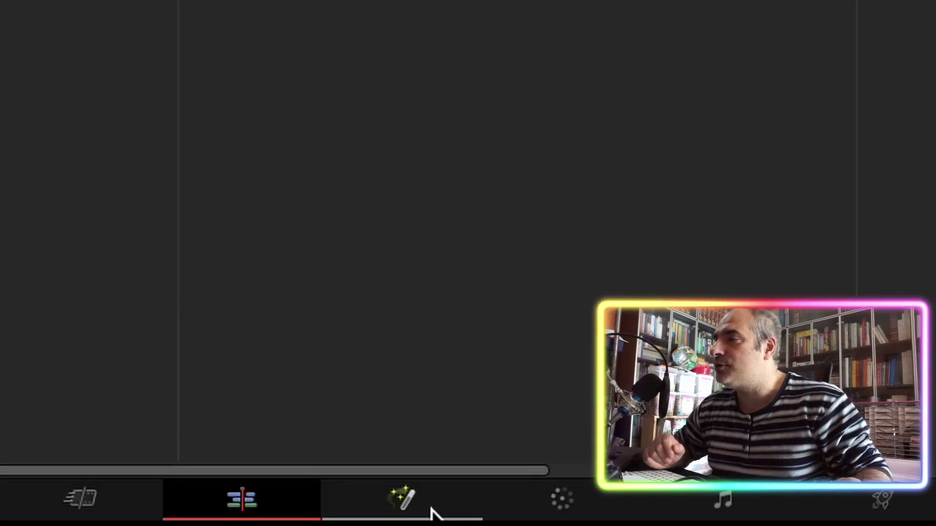
left_click(408, 508)
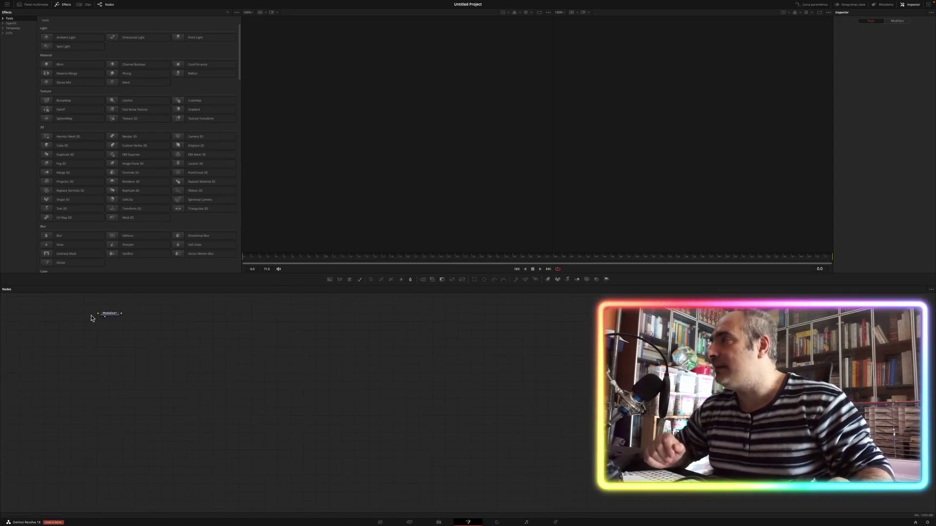
left_click_drag(105, 314, 594, 404)
left_click_drag(458, 293, 451, 248)
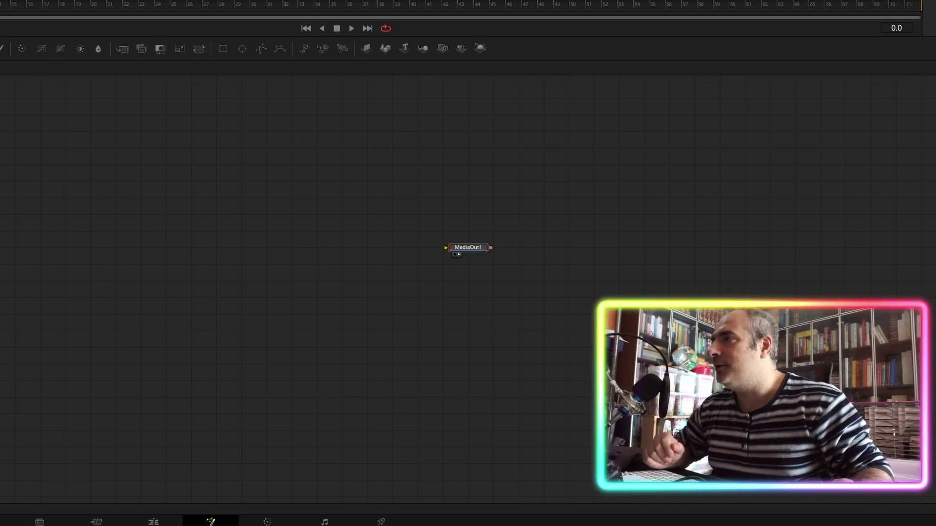
mouse_move(70, 212)
left_mouse_down()
mouse_move(144, 224)
mouse_move(634, 243)
left_mouse_up()
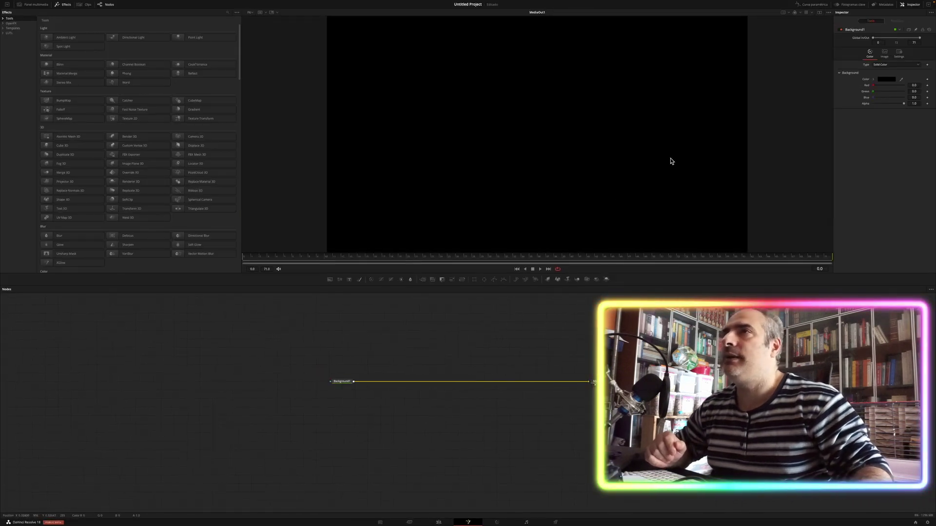
scroll(612, 147, "down", 2)
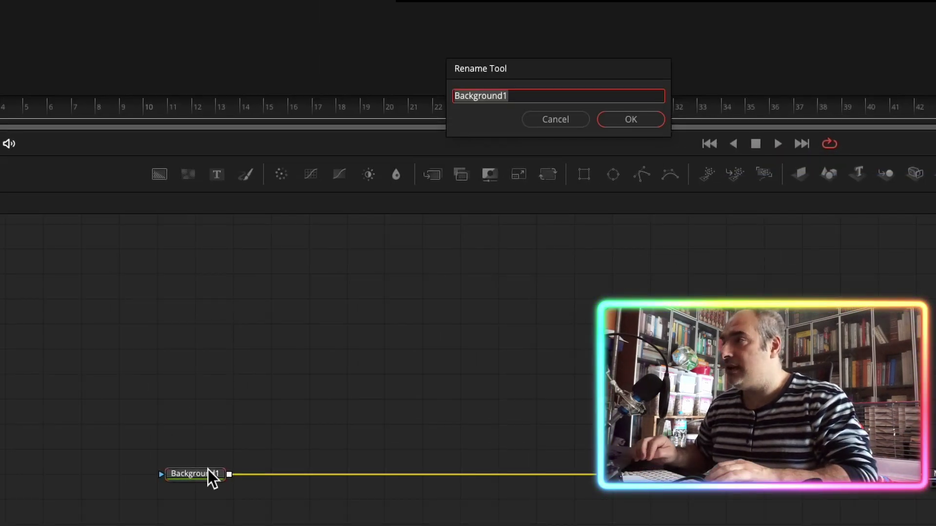
Step: Rename the background fondoreferencia, set its alpha to 0, and add a second Background node
type("fondo referenci")
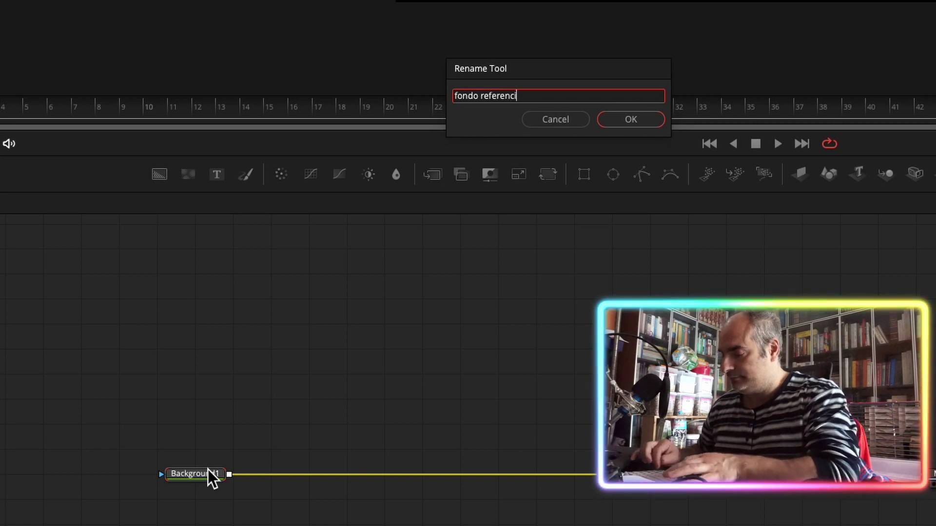
key("Return")
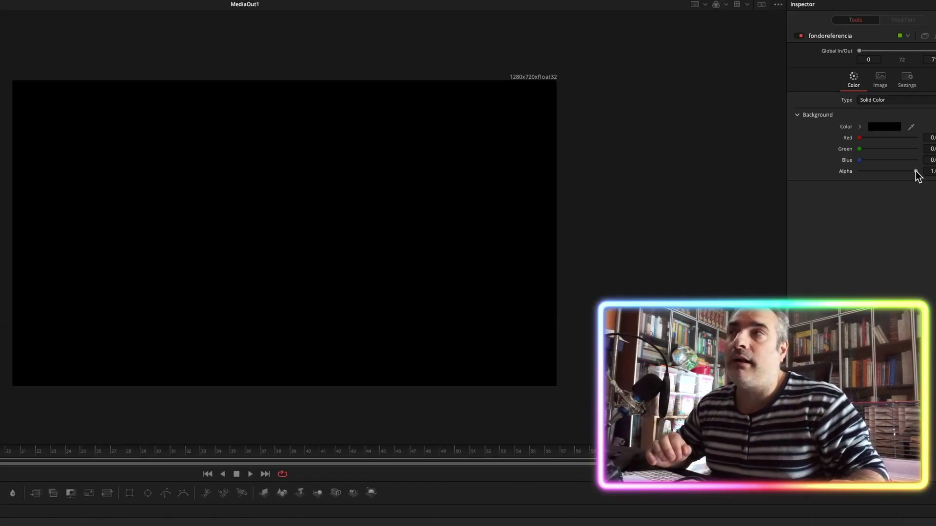
left_click_drag(916, 170, 817, 178)
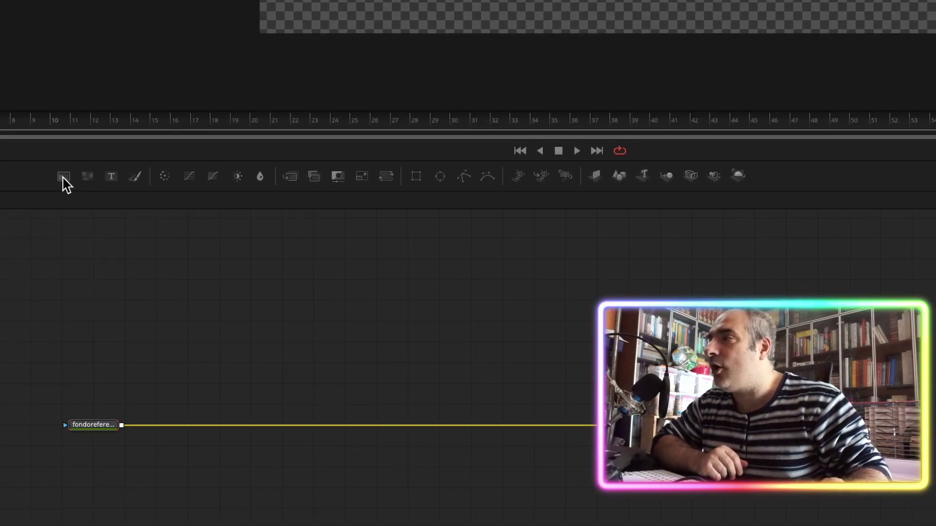
left_click_drag(63, 178, 201, 322)
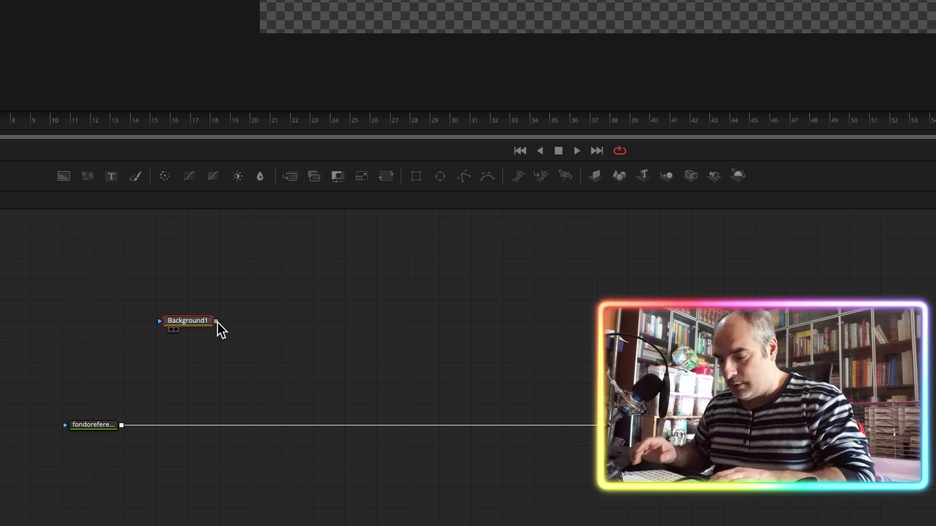
Step: Rename the new Background node to colormarco
key("F2")
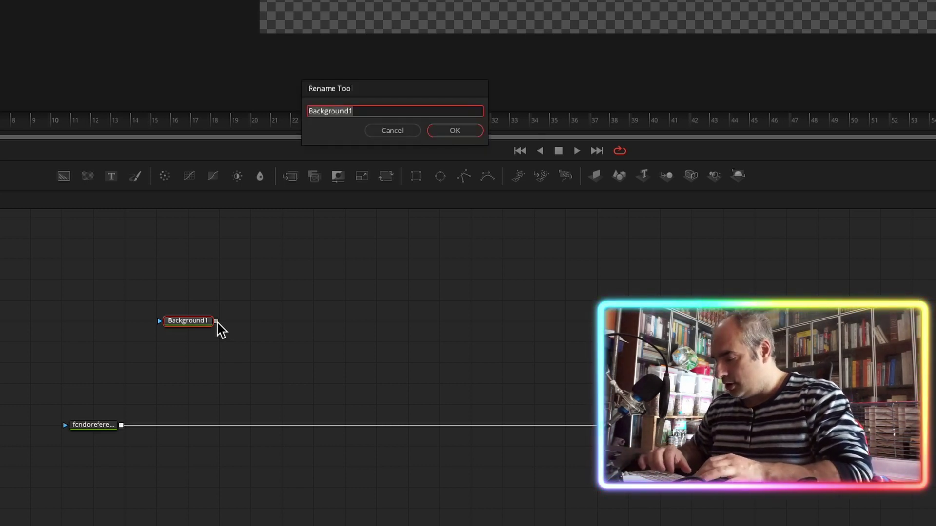
type("color marc")
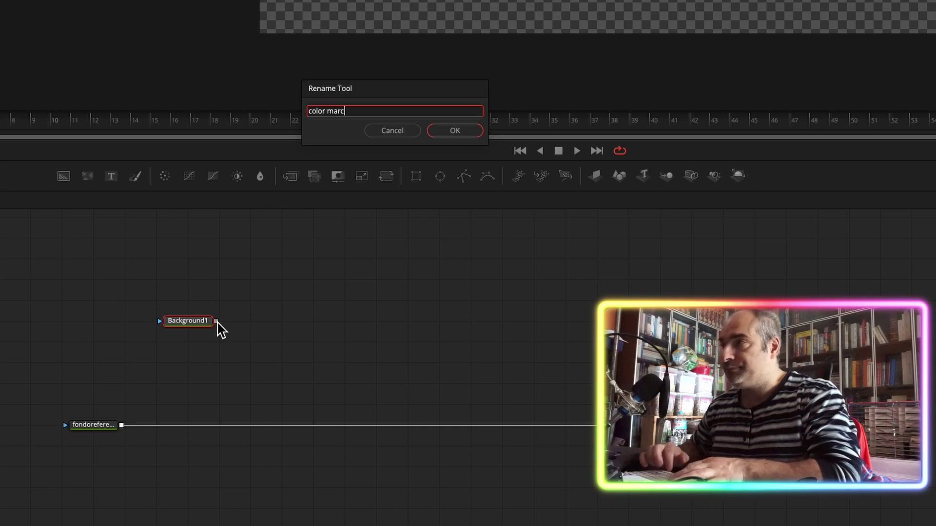
type("o")
key("Return")
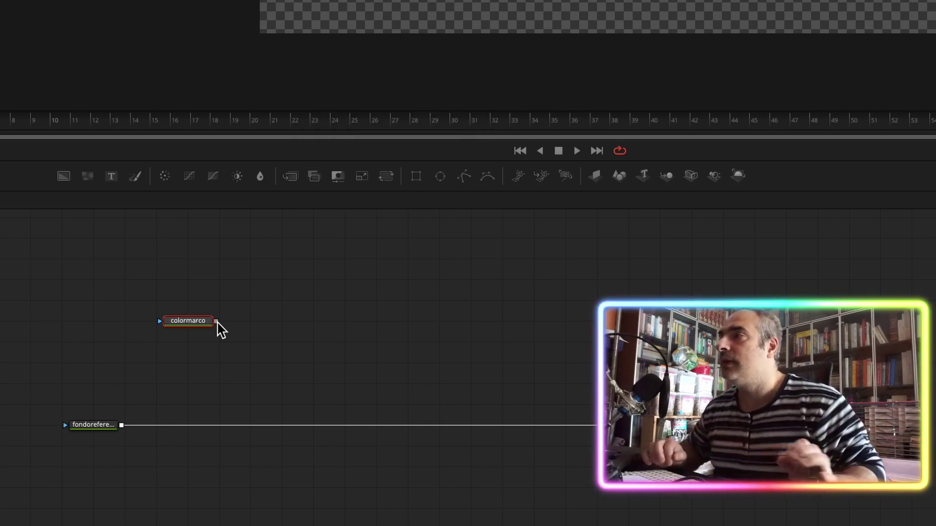
Step: Merge colormarco over fondoreferencia through Merge1, keeping its colour black
left_click_drag(216, 323, 123, 424)
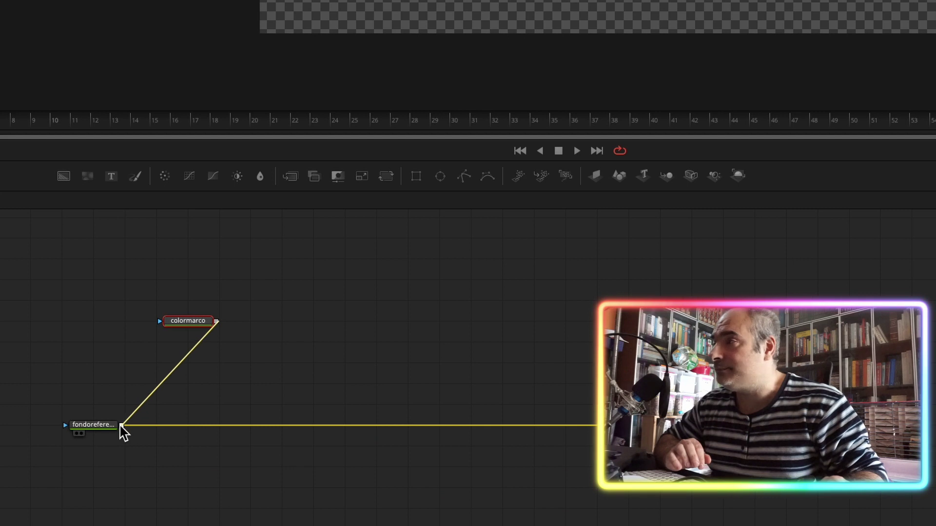
left_click_drag(123, 425, 123, 425)
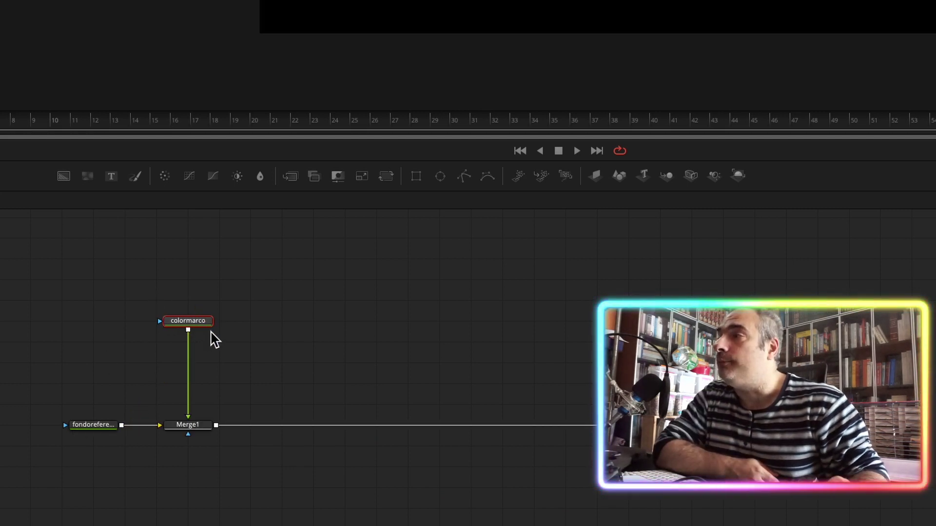
left_click(176, 322)
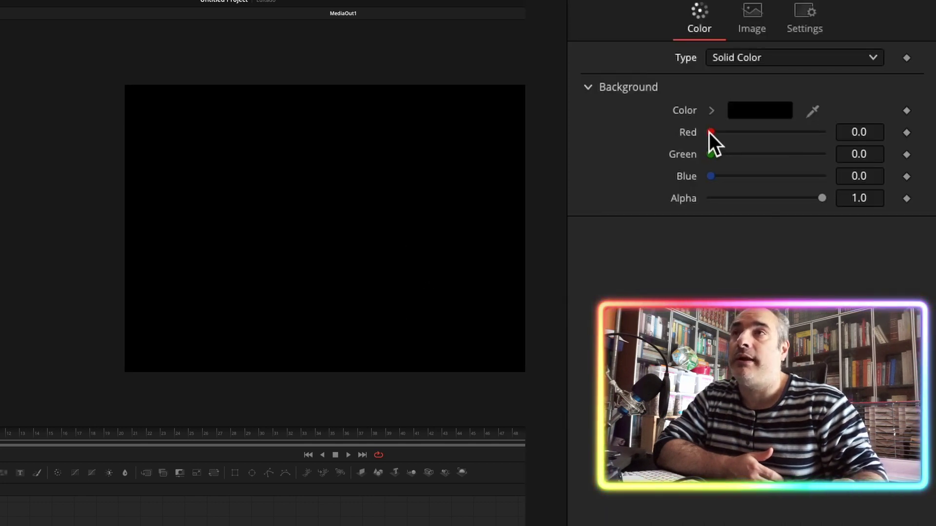
left_click_drag(711, 133, 644, 151)
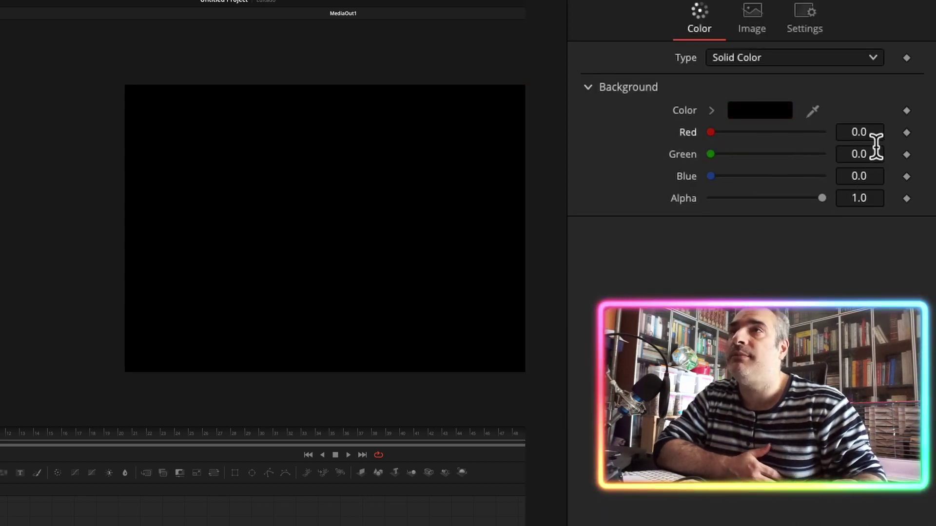
Step: Make colormarco an Angle gradient with Start X set to 0.5
left_click(873, 57)
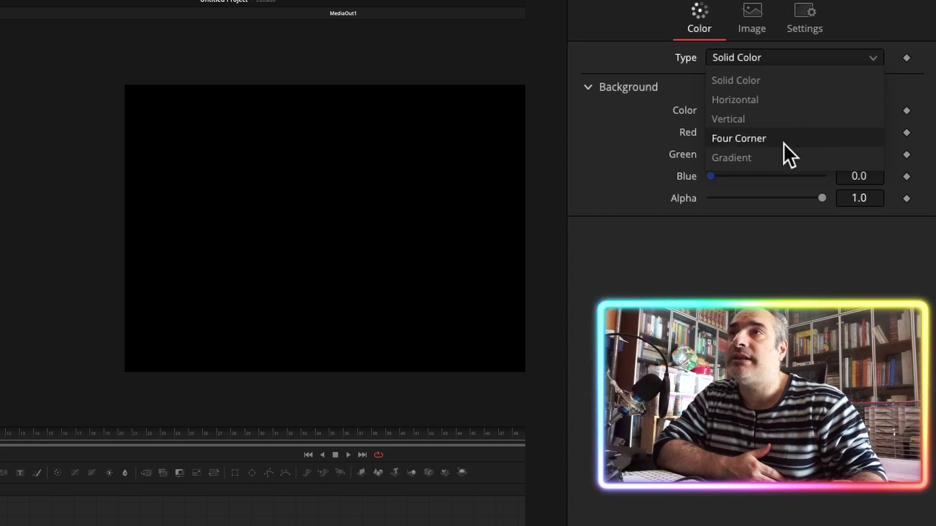
left_click(760, 159)
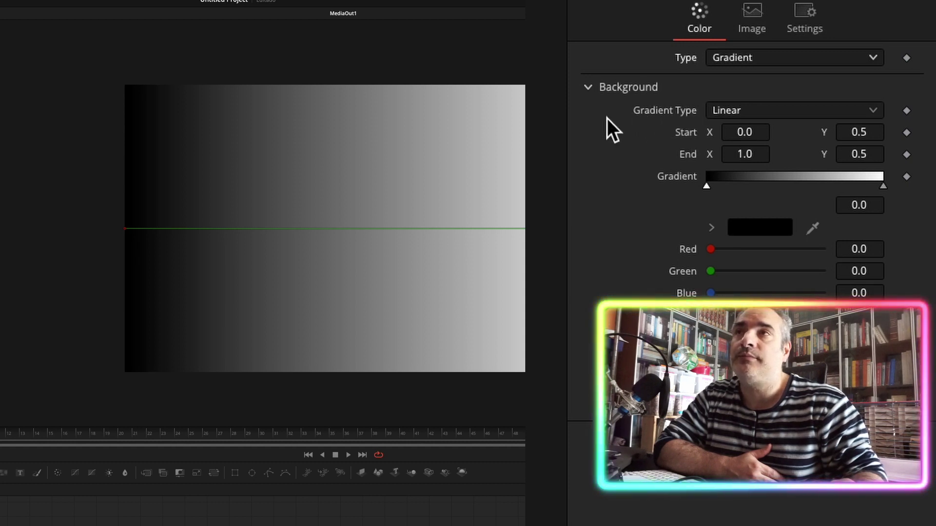
left_click(874, 111)
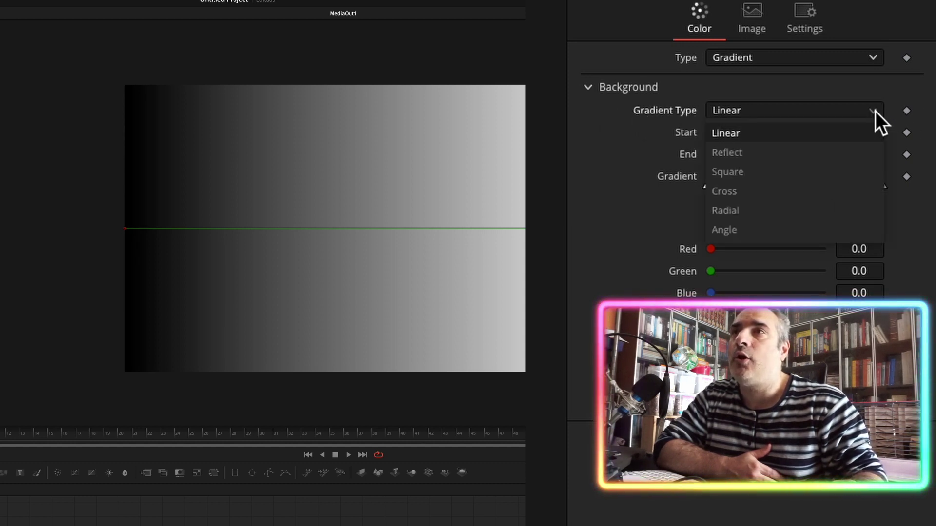
left_click(771, 232)
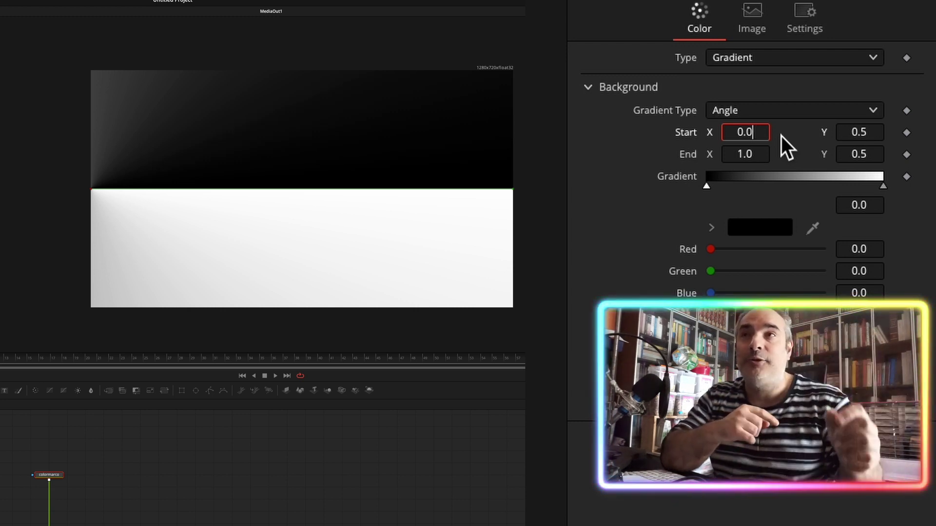
key("BackSpace")
type("5")
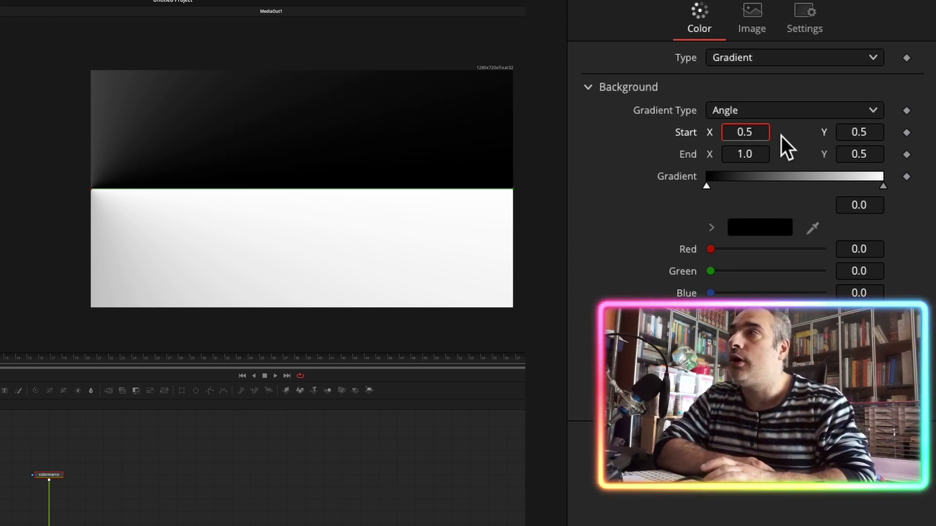
key("Tab")
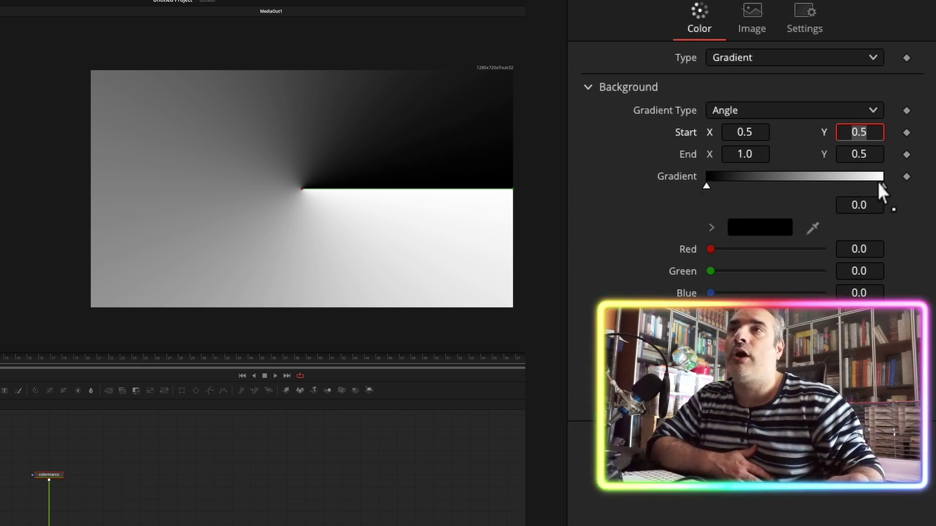
key("Return")
Step: Colour the gradient's first stop yellow
left_click(759, 227)
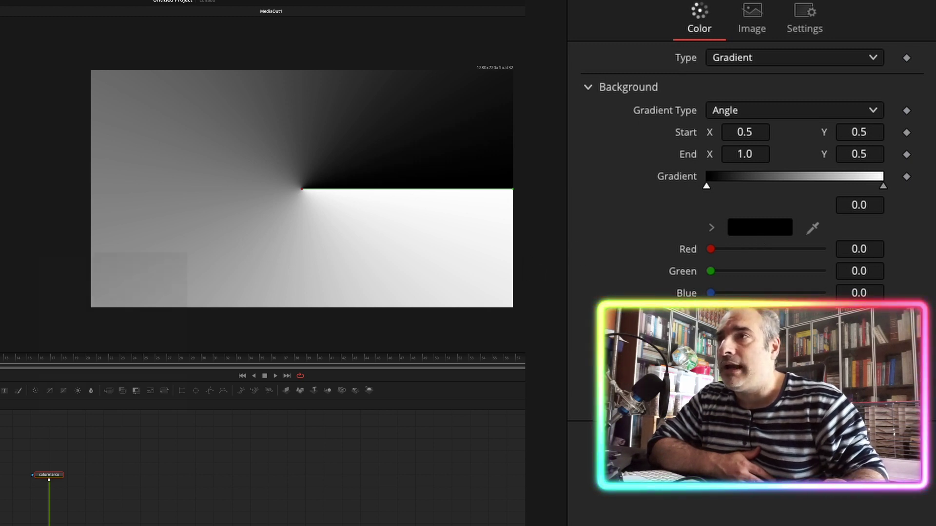
left_click(68, 455)
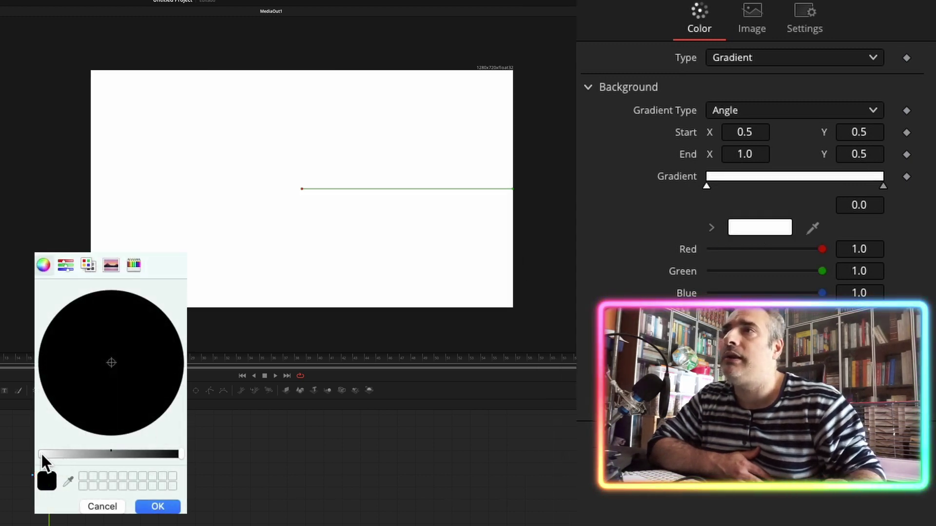
left_click(41, 453)
left_click(134, 317)
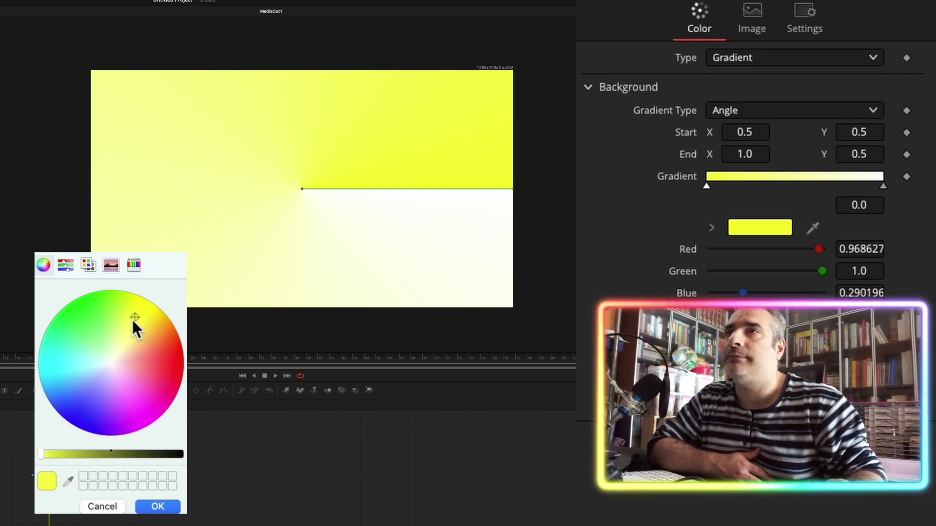
left_click(160, 507)
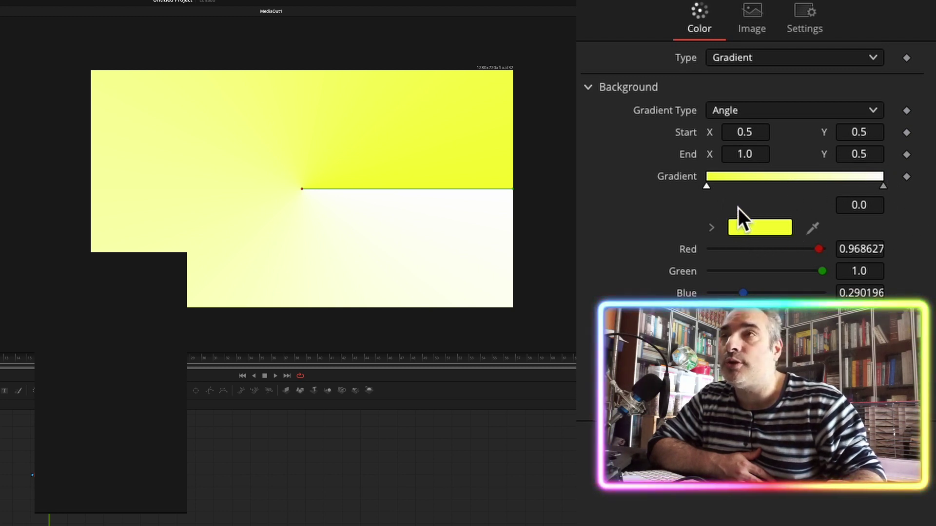
Step: Add green, cyan and blue colour stops along the gradient
left_click(731, 178)
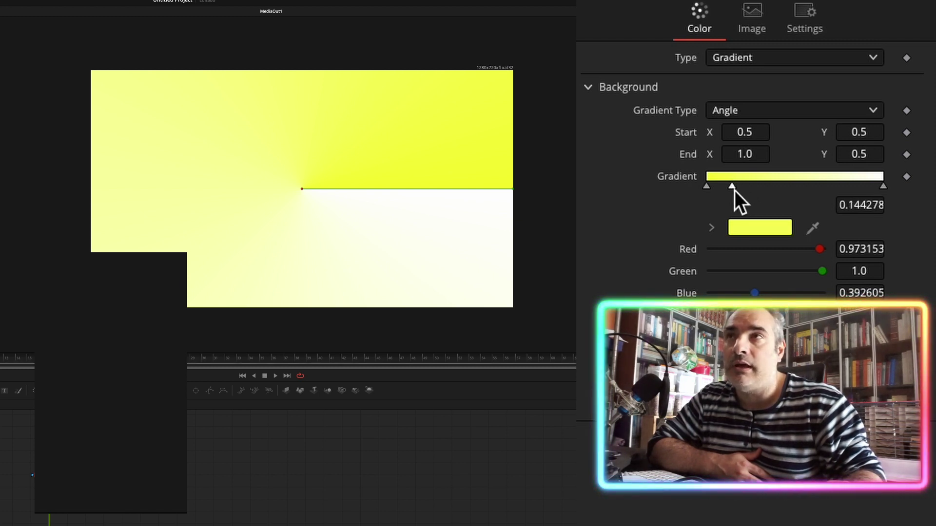
left_click(757, 228)
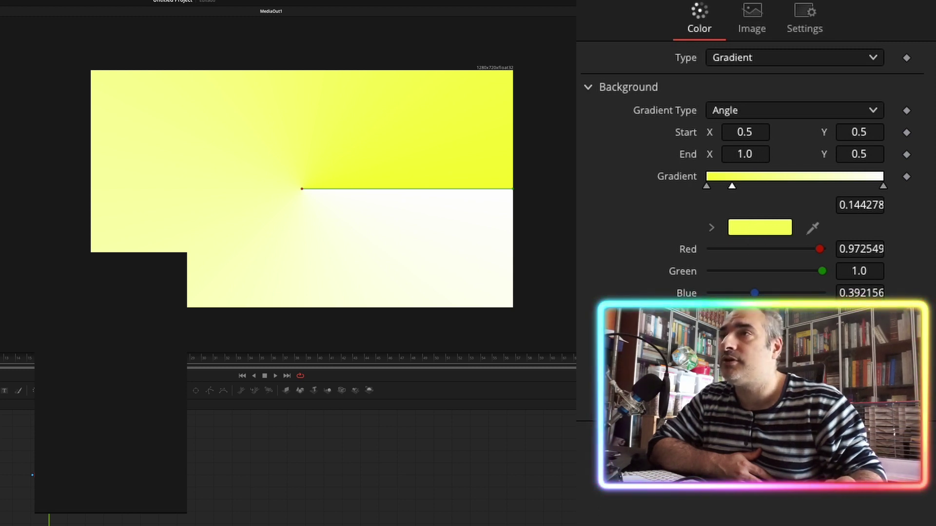
left_click(84, 325)
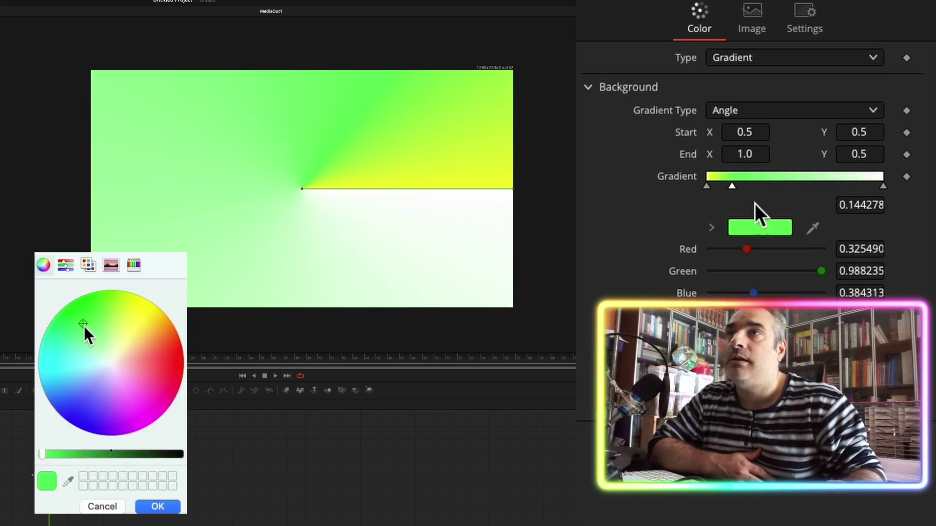
left_click(763, 186)
left_click(760, 227)
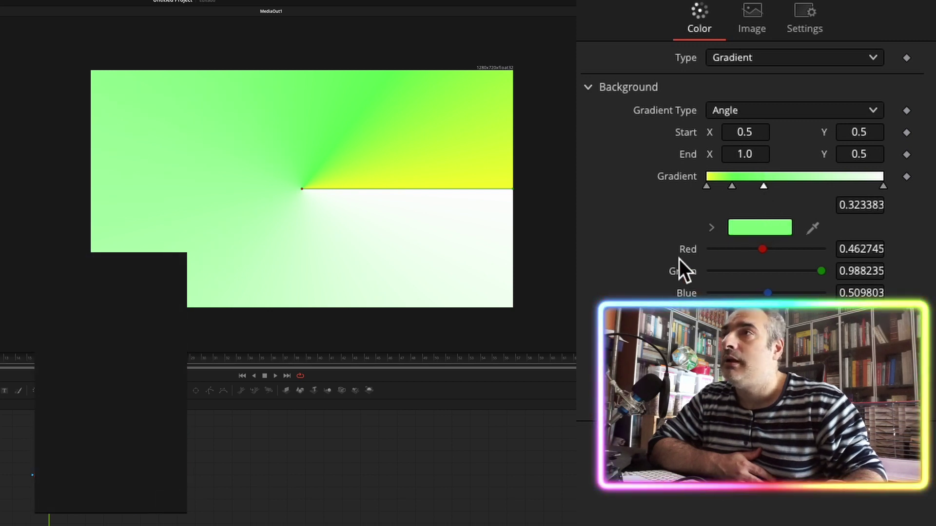
left_click(59, 361)
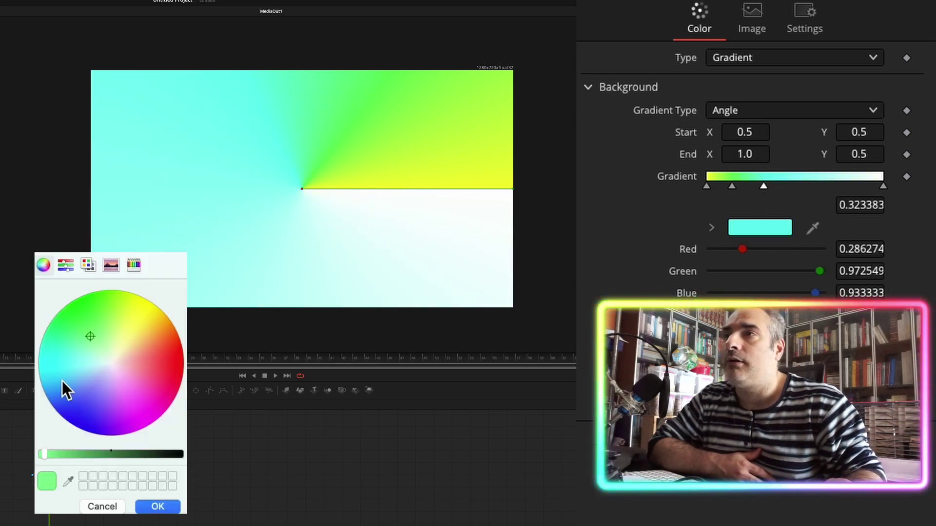
left_click(796, 186)
left_click(760, 227)
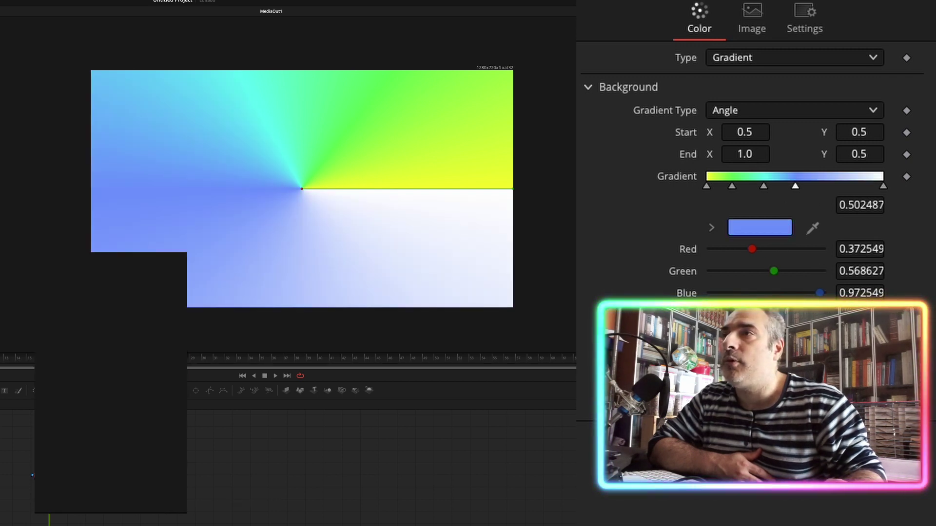
left_click(77, 393)
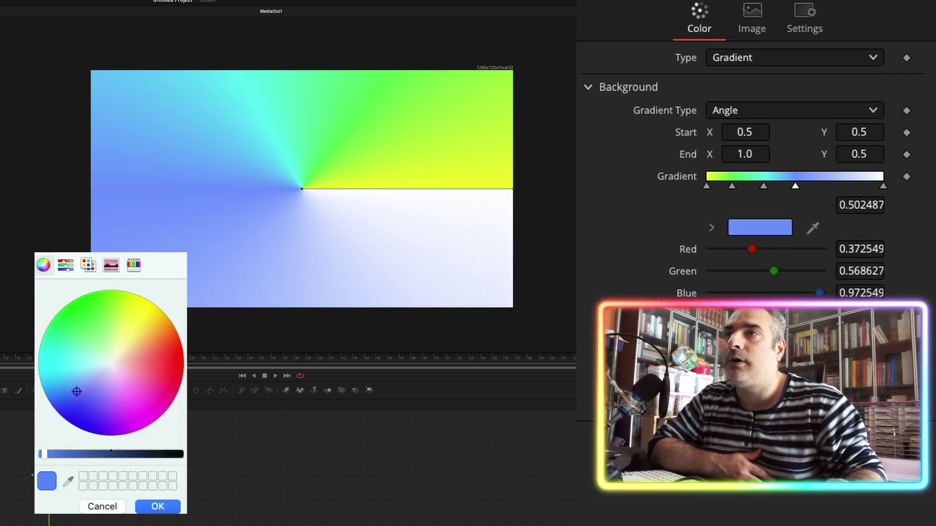
Step: Add purple and pink stops and make the gradient's end stop orange
left_click(822, 180)
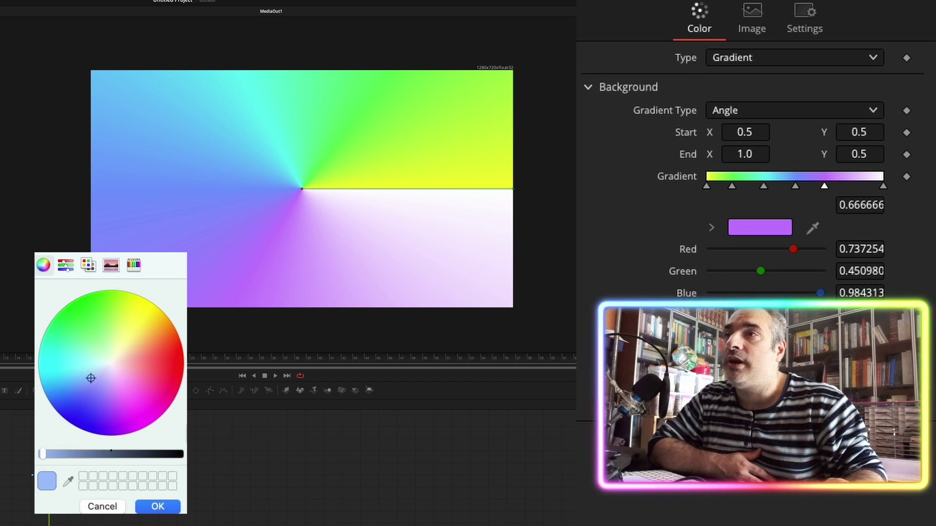
key("Return")
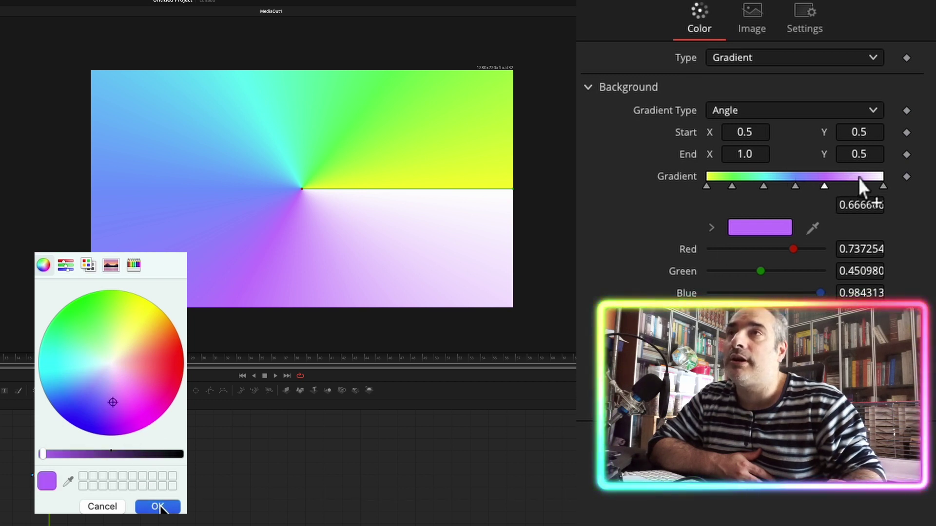
left_click(857, 179)
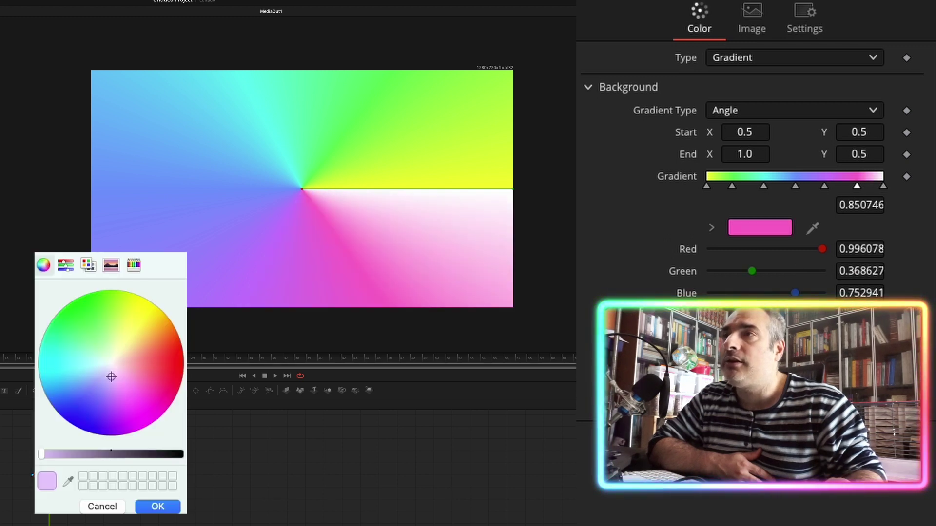
left_click(148, 390)
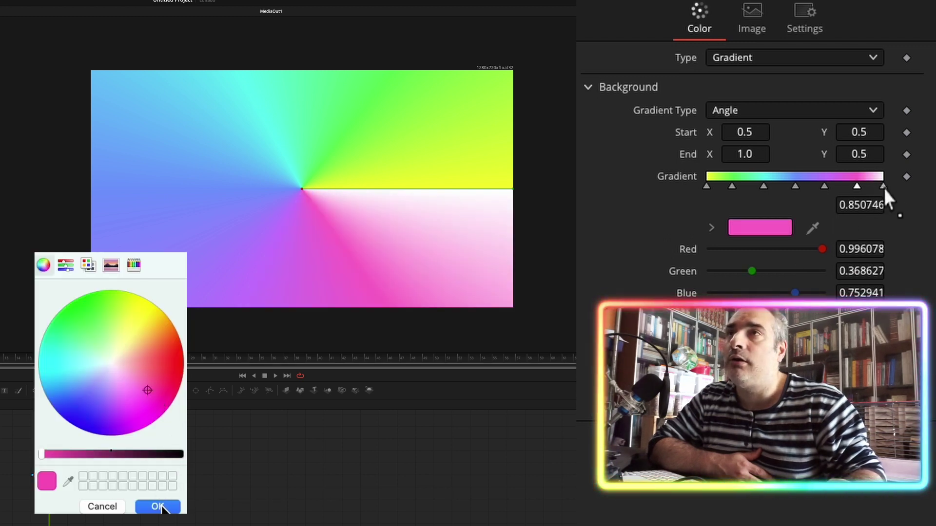
left_click(883, 187)
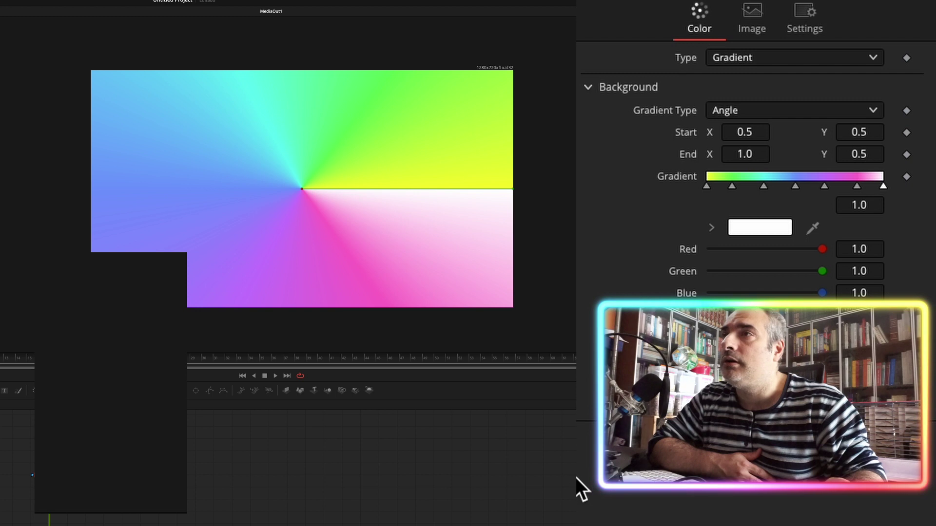
left_click(166, 329)
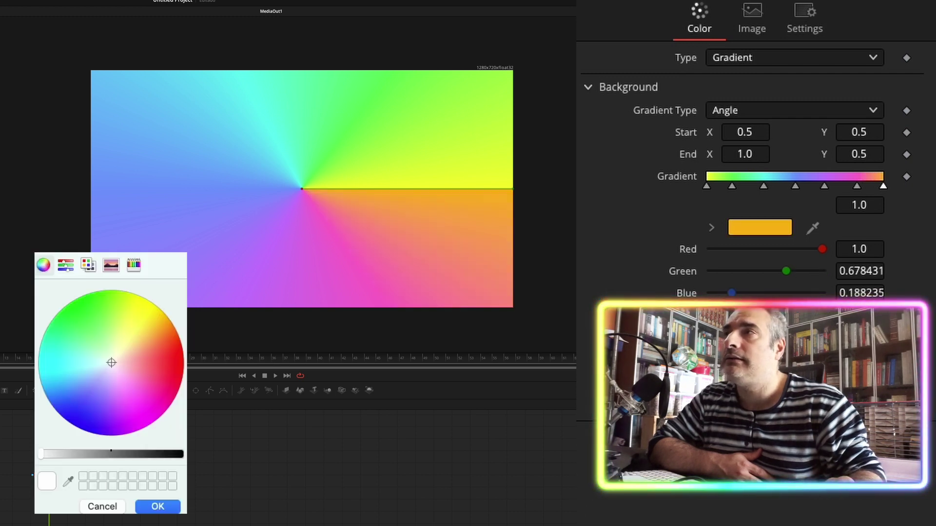
left_click(158, 328)
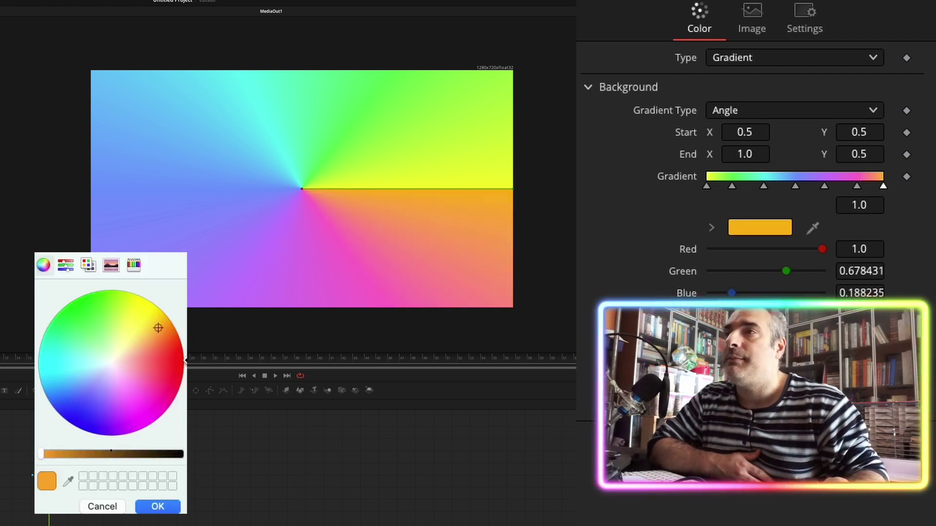
key("Return")
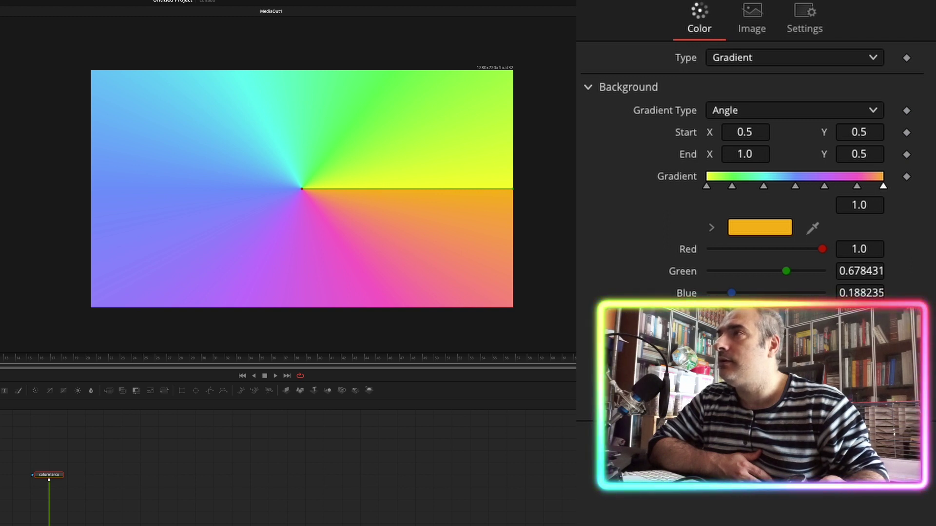
Step: Insert a Transform node between colormarco and Merge1 and tidy its position in the graph
scroll(755, 171, "down", 5)
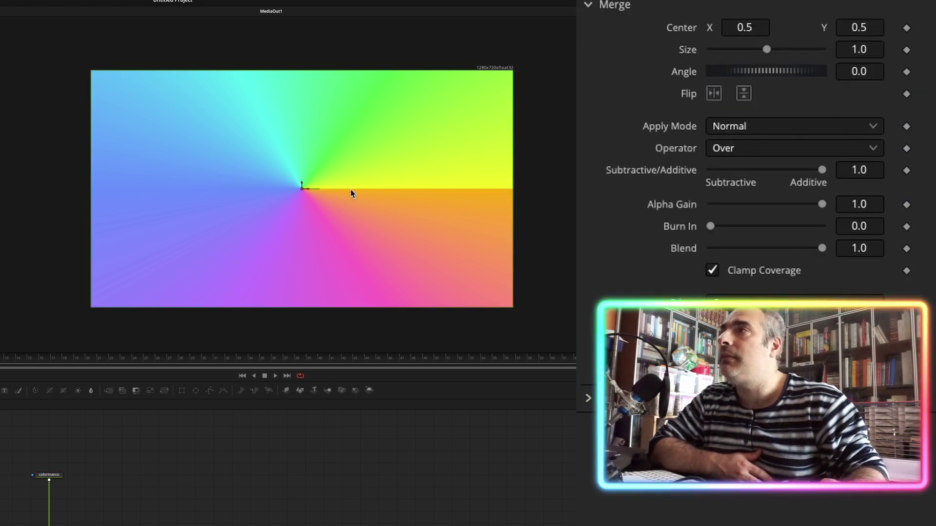
left_click(59, 476)
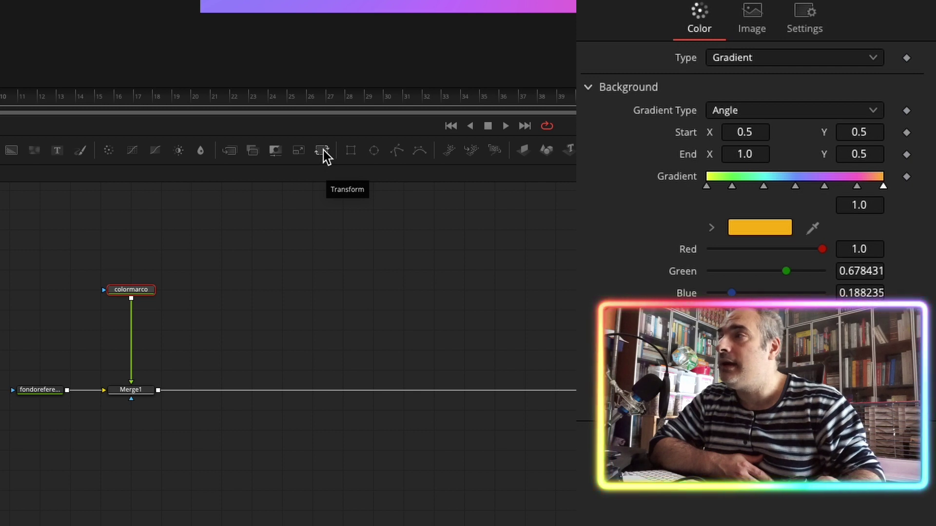
left_click(324, 152)
left_click_drag(124, 314, 127, 326)
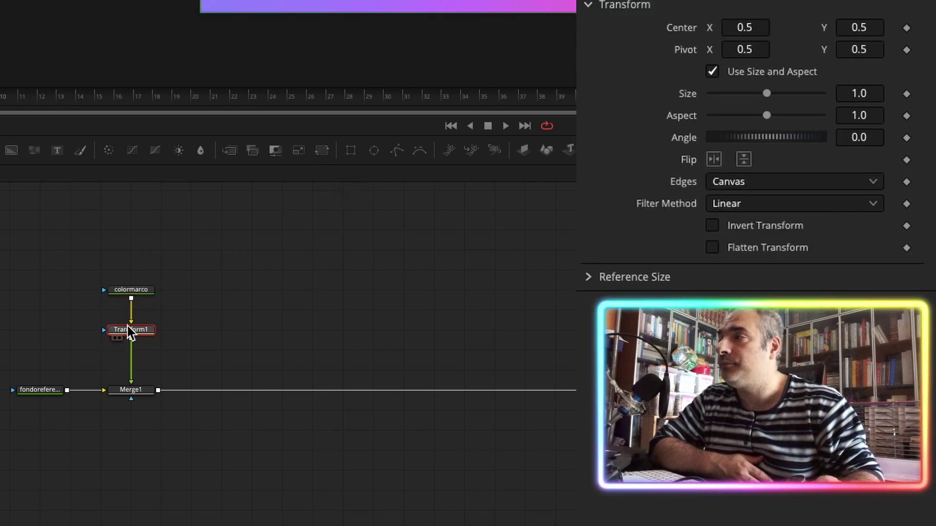
left_click(145, 396)
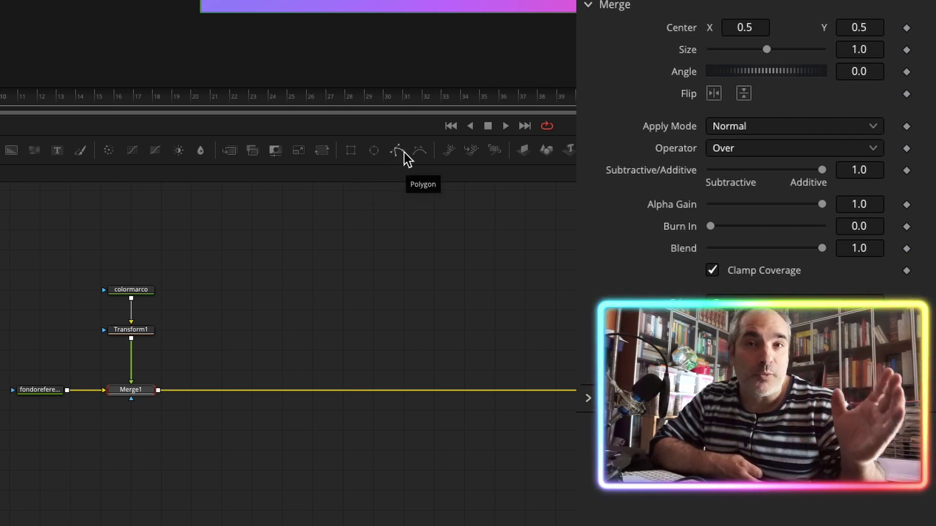
left_click(353, 154)
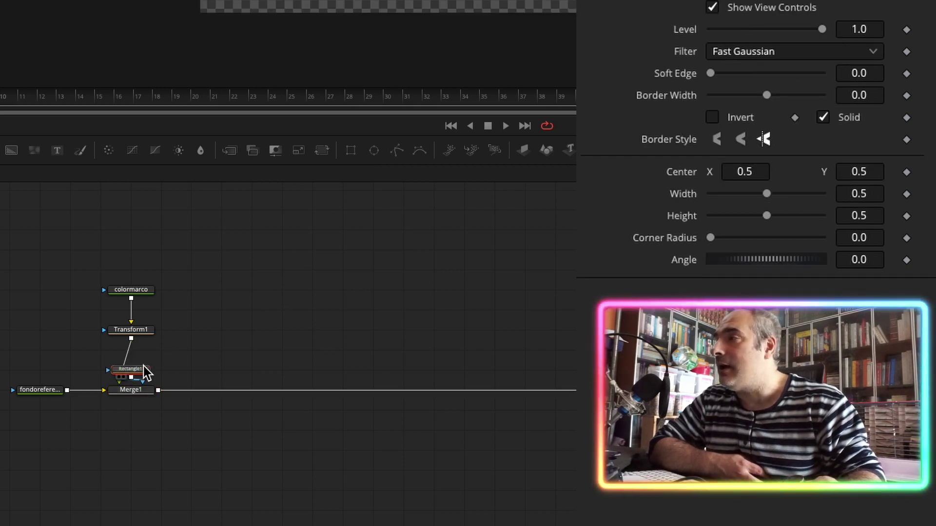
left_click_drag(137, 369, 143, 428)
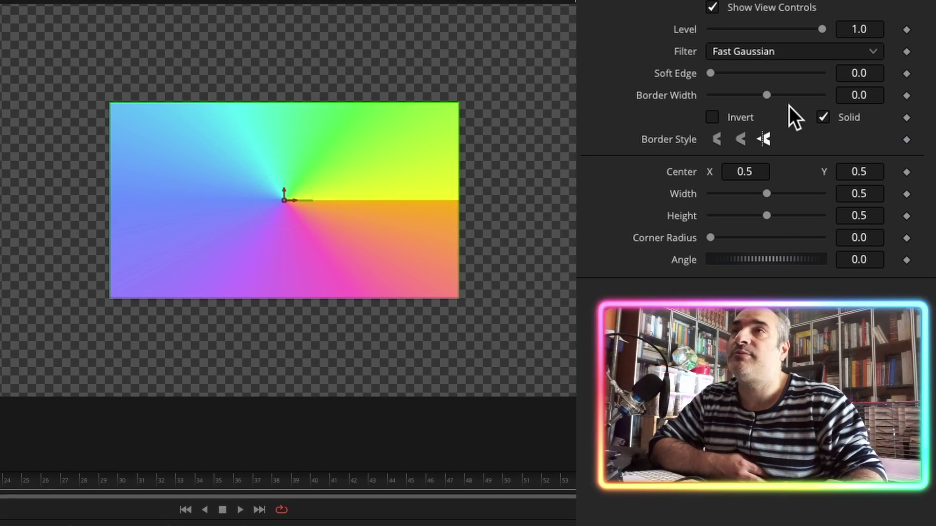
left_click(717, 116)
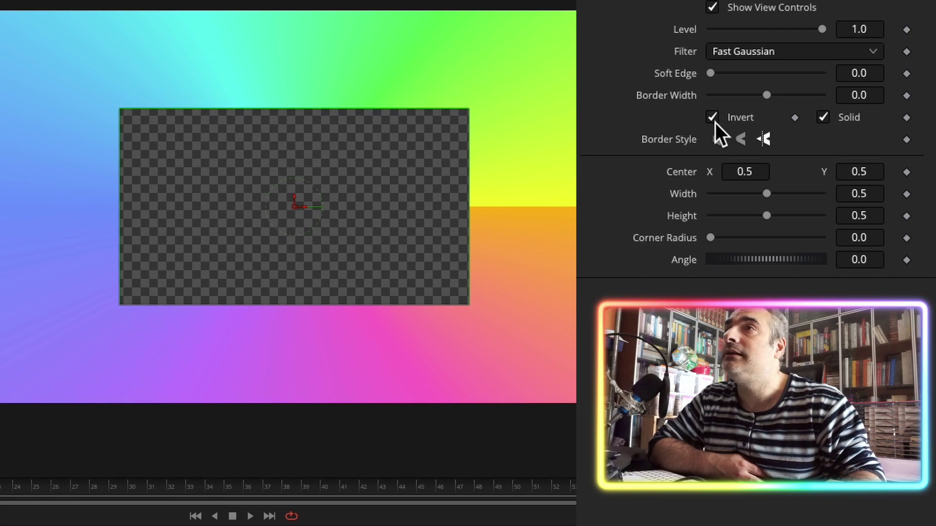
left_click(713, 118)
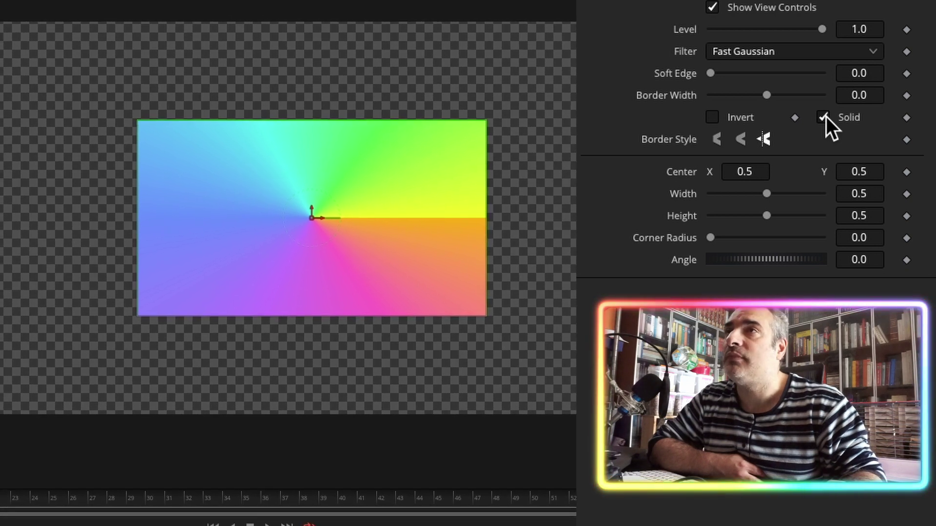
left_click(823, 117)
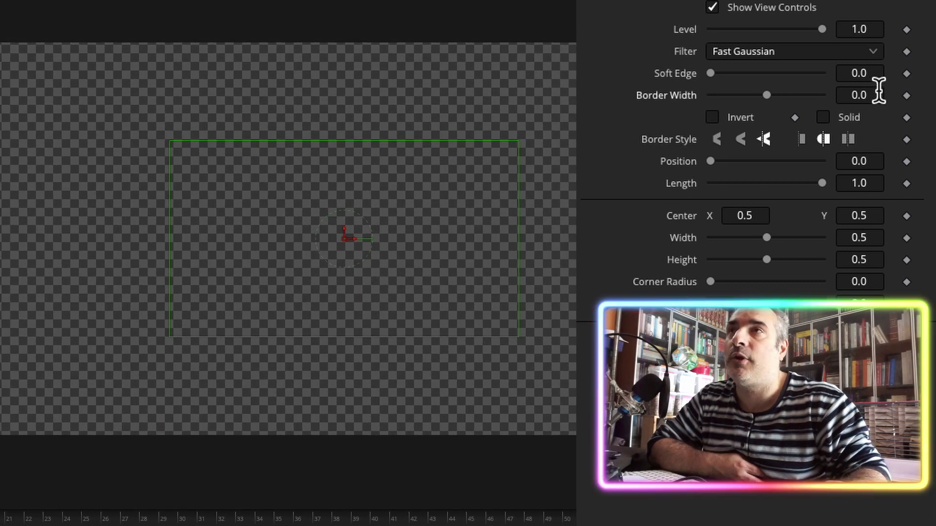
Step: Set the rectangle border width to 0.01, preview wider values, then undo back to 0.01
left_click(880, 95)
type("1")
key("Tab")
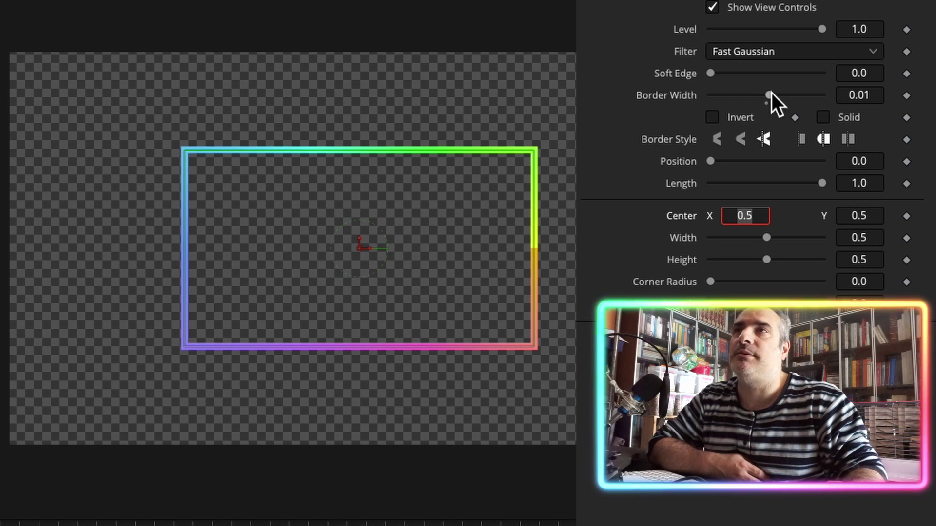
mouse_move(771, 95)
left_mouse_down()
mouse_move(829, 94)
mouse_move(816, 93)
left_mouse_up()
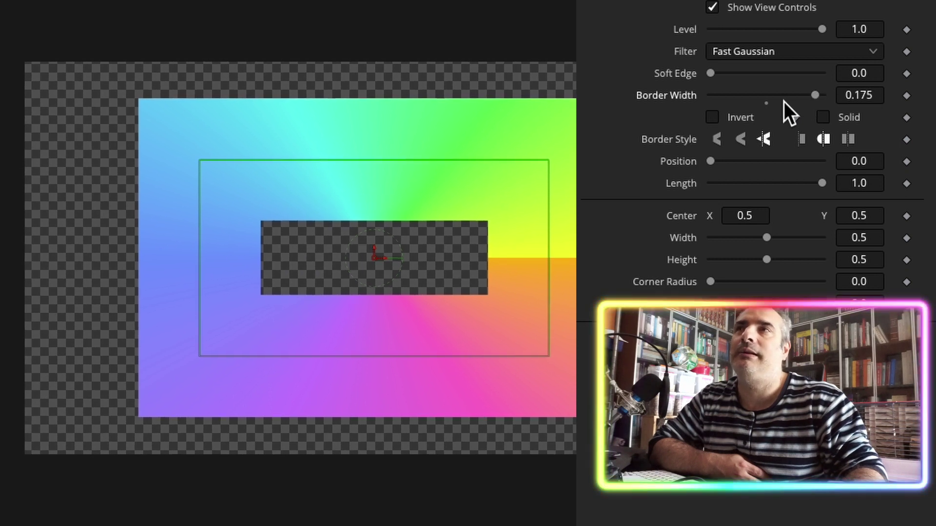
key("ctrl+z")
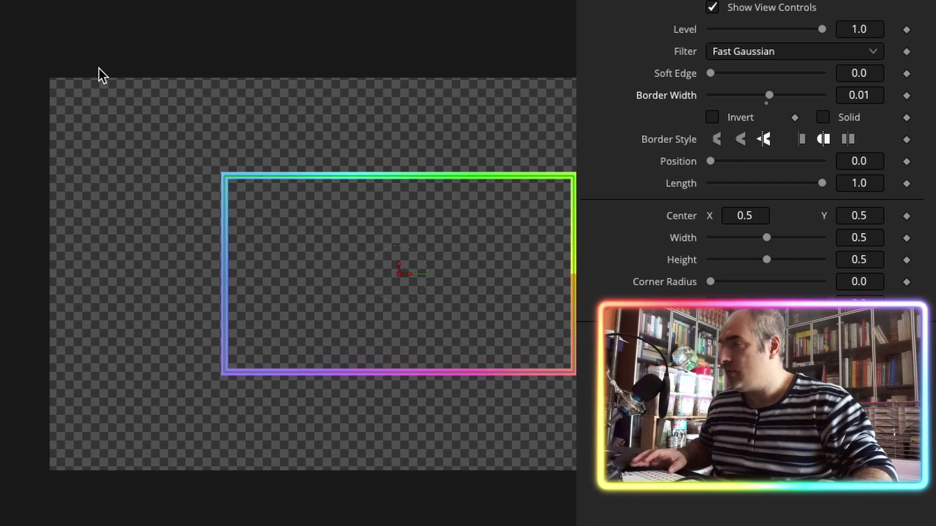
Step: Keep the square border style, set corner radius to 0.11 and soft edge to 0.0079
scroll(229, 195, "up", 5)
scroll(223, 217, "up", 3)
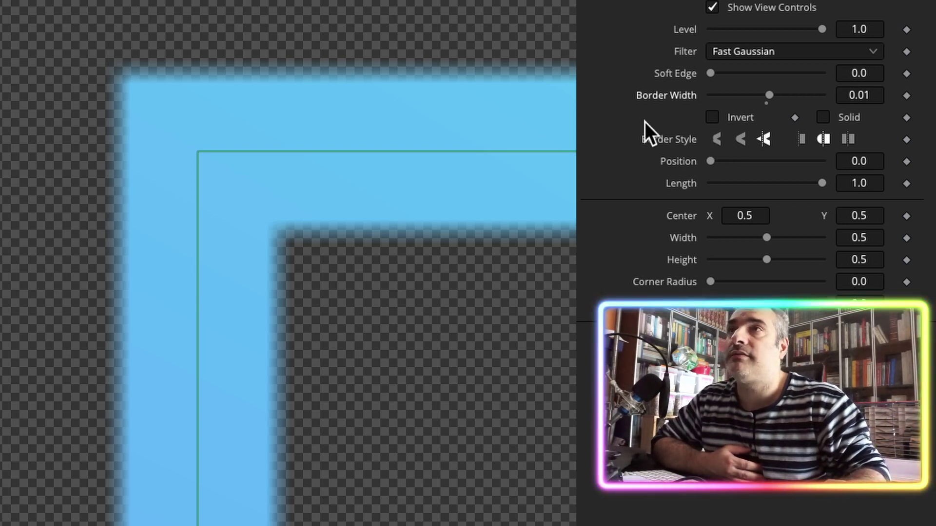
left_click(718, 139)
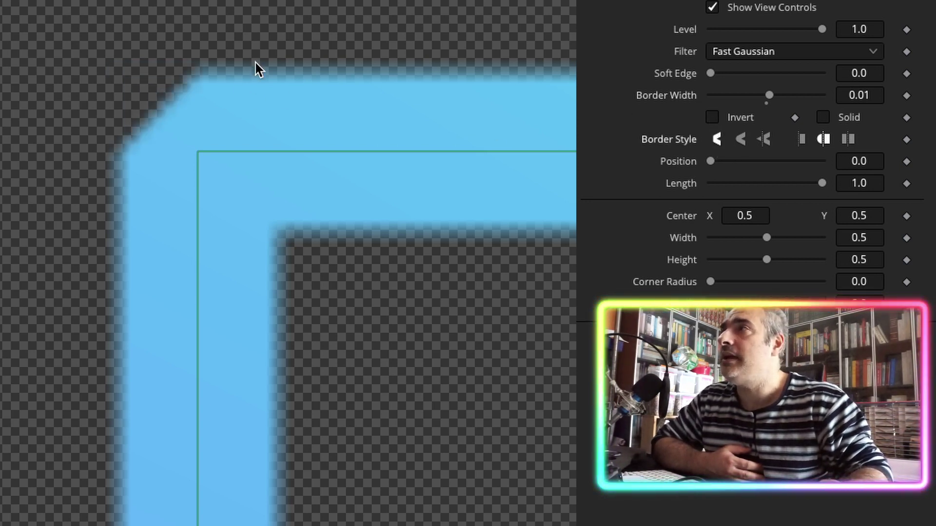
left_click(741, 139)
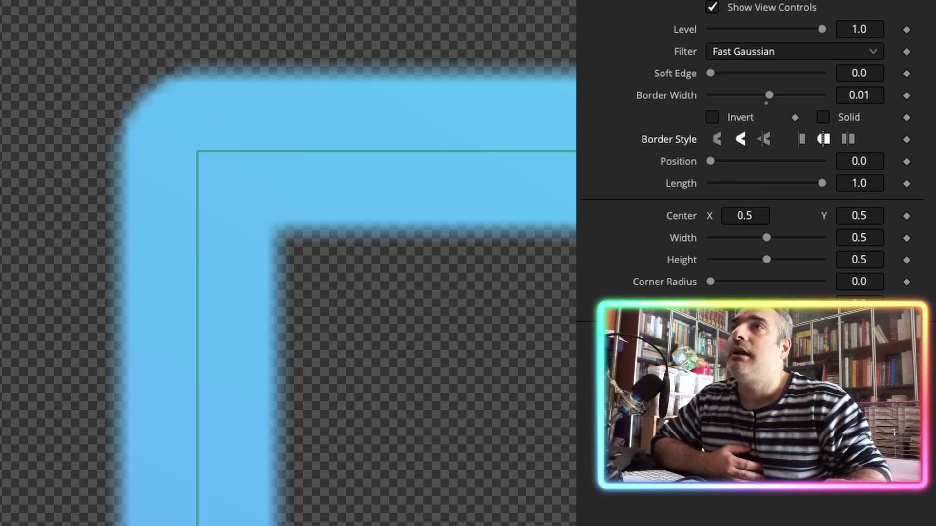
left_click(764, 139)
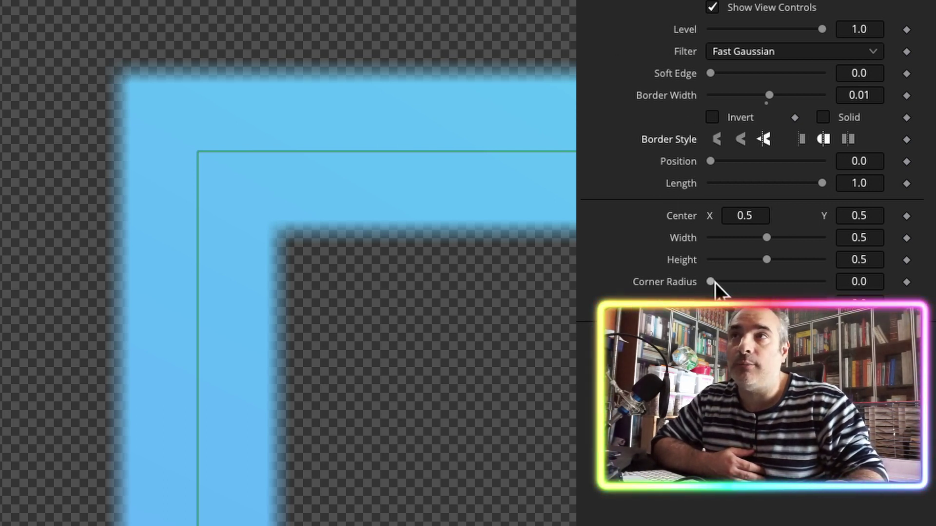
mouse_move(715, 283)
left_mouse_down()
mouse_move(741, 283)
mouse_move(718, 283)
mouse_move(728, 283)
left_mouse_up()
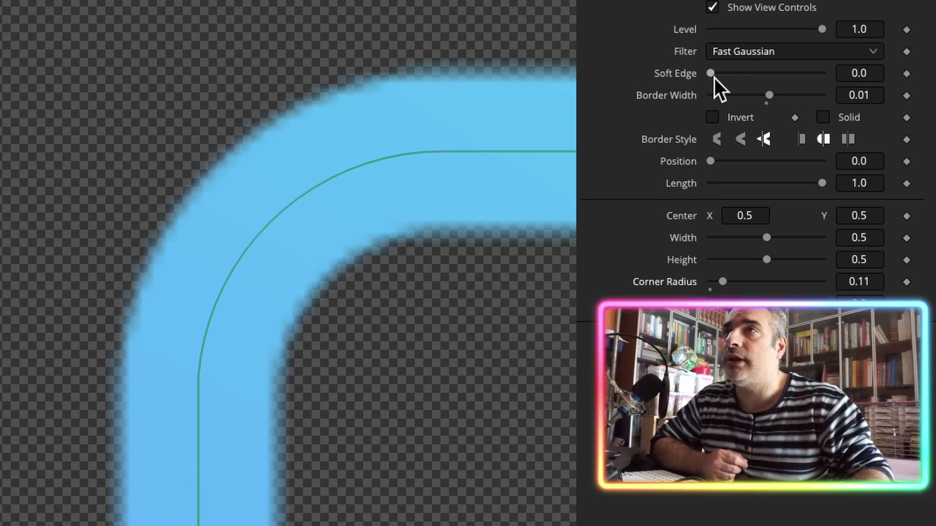
left_click_drag(710, 75, 715, 72)
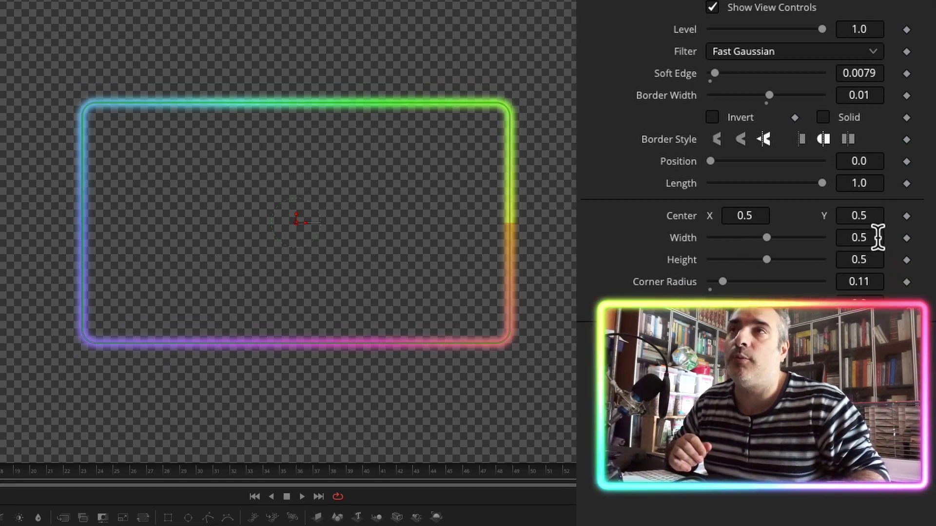
Step: Enter 0.7 for both the rectangle's Width and Height
left_click(877, 237)
key("BackSpace")
type("7")
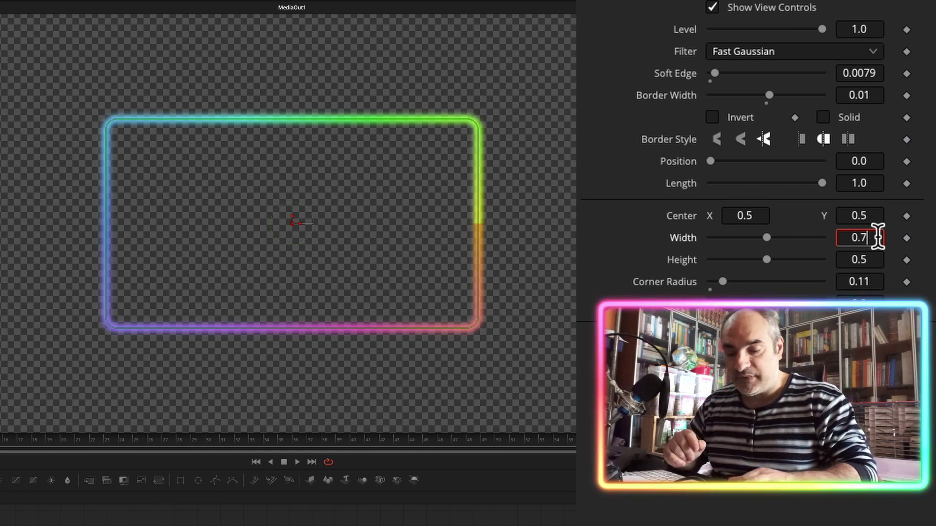
key("Tab")
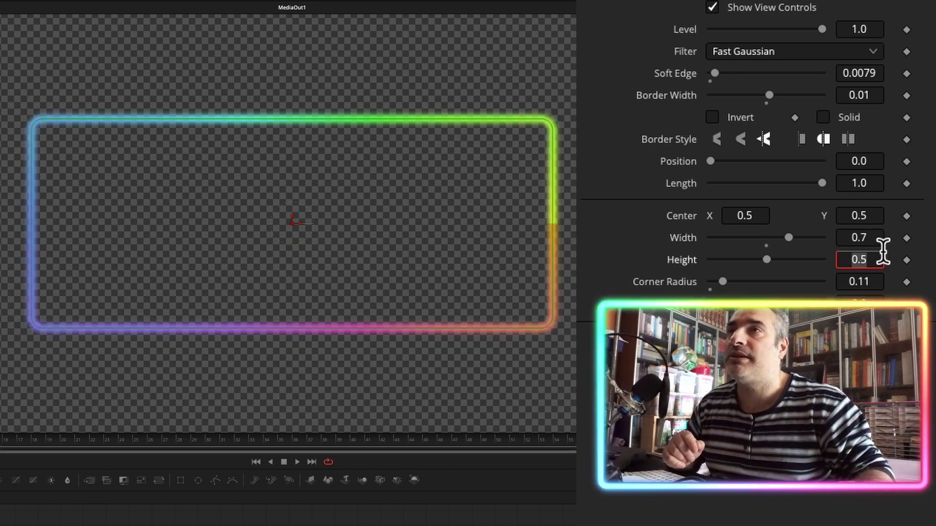
key("BackSpace")
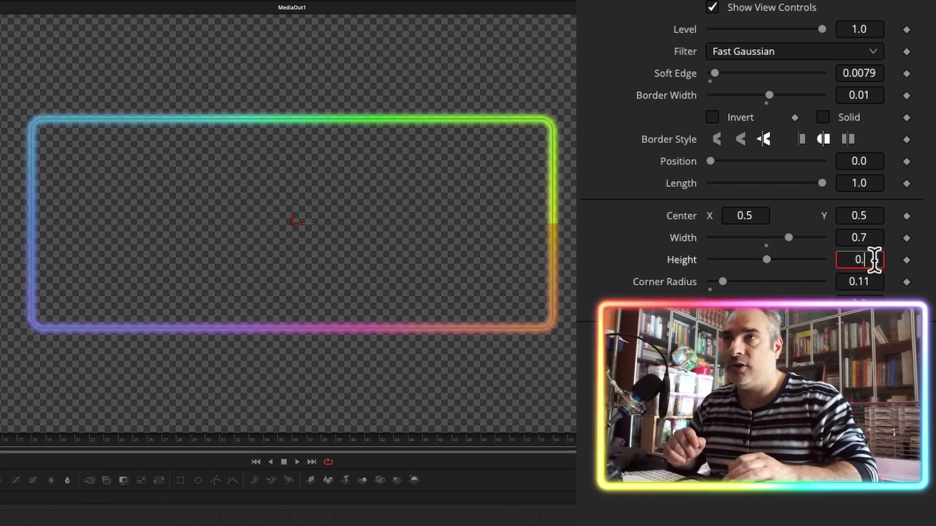
type("7")
key("Tab")
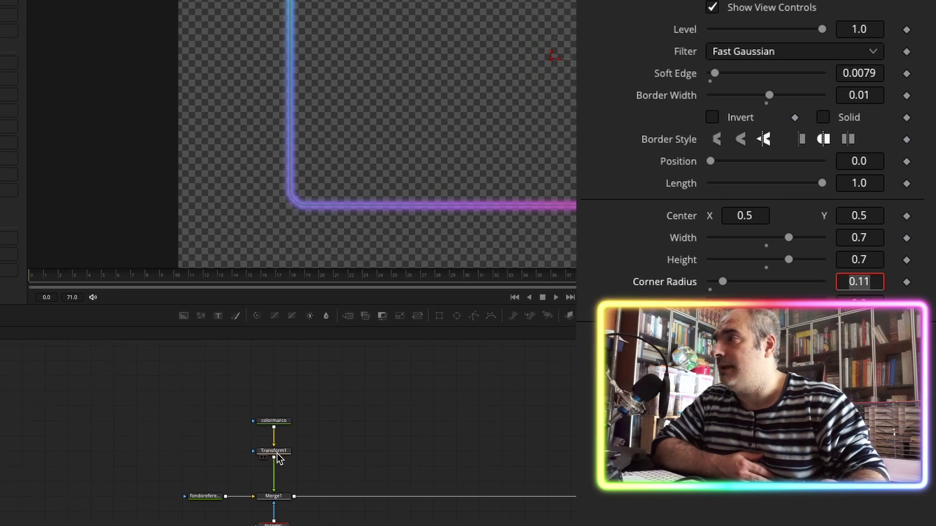
Step: Keyframe Transform1's Angle to 1079 at frame 71 so the rainbow colours rotate
left_click(291, 444)
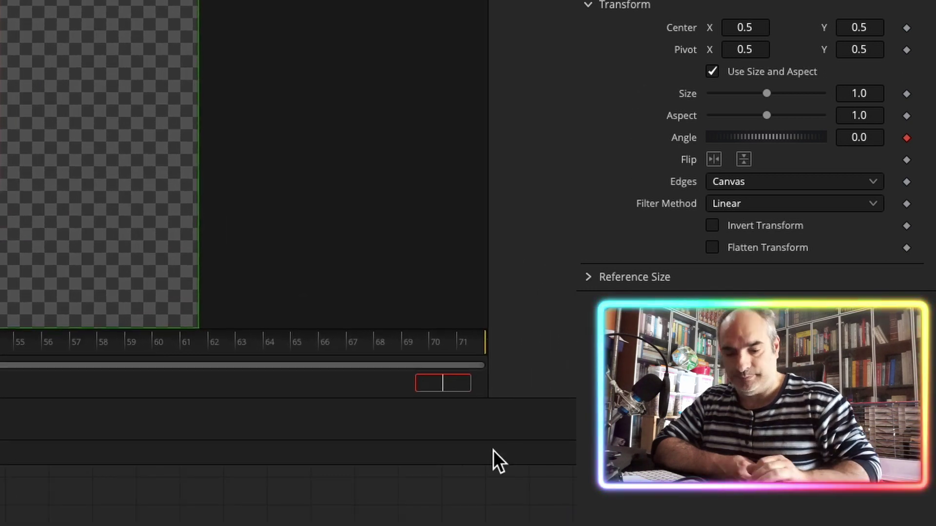
type("7")
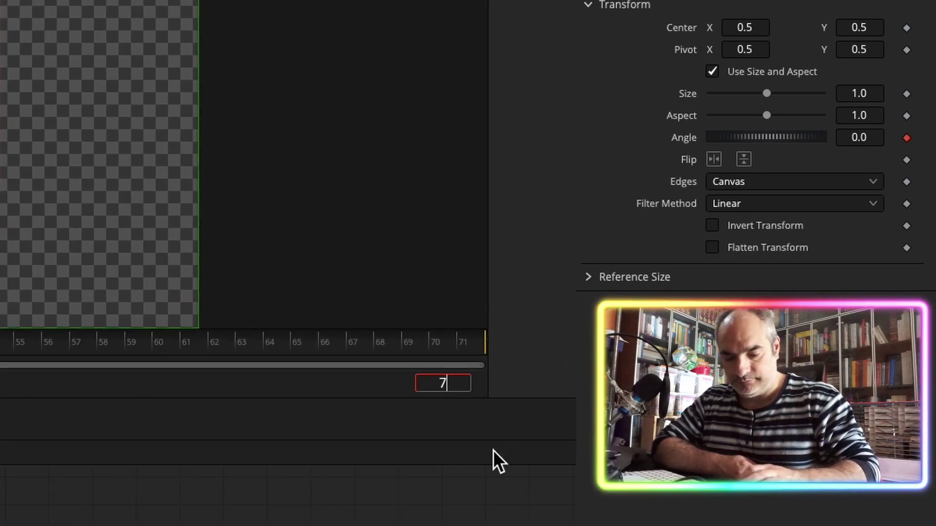
type("1")
key("Return")
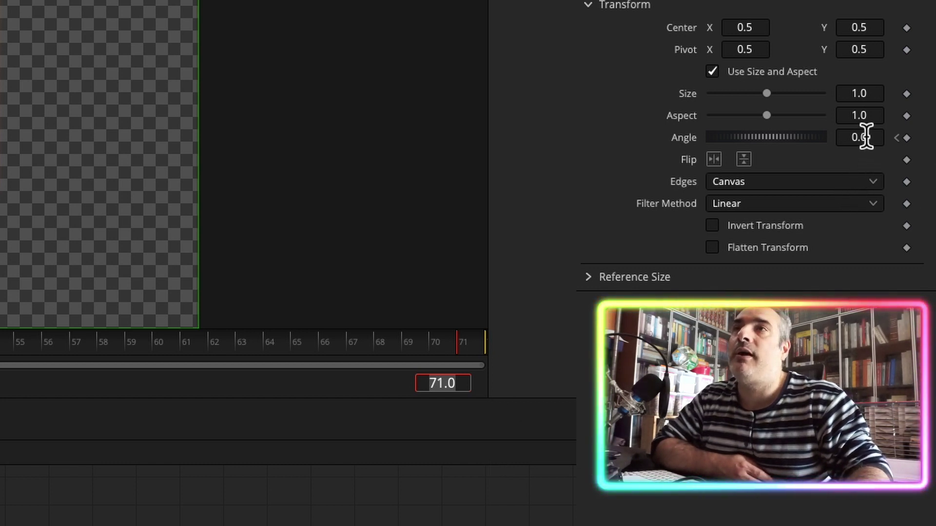
key("BackSpace")
key("BackSpace")
key("BackSpace")
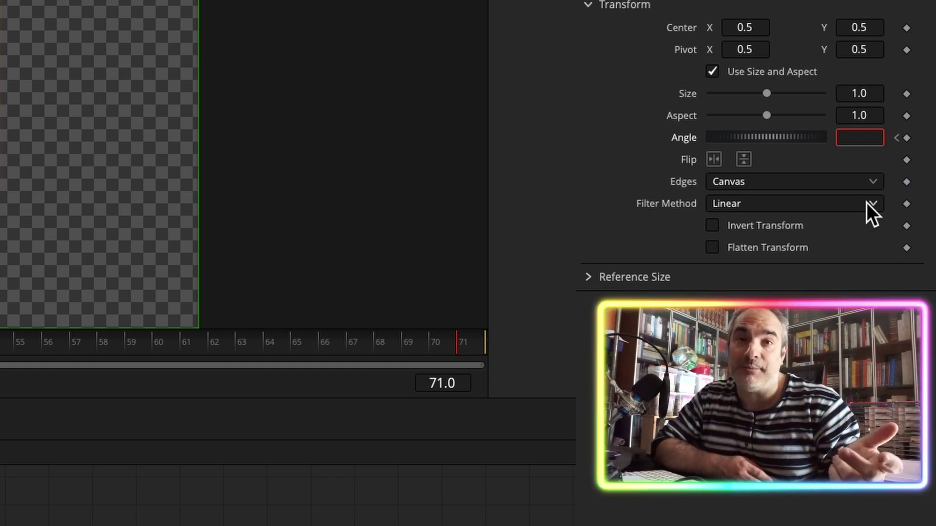
type("10")
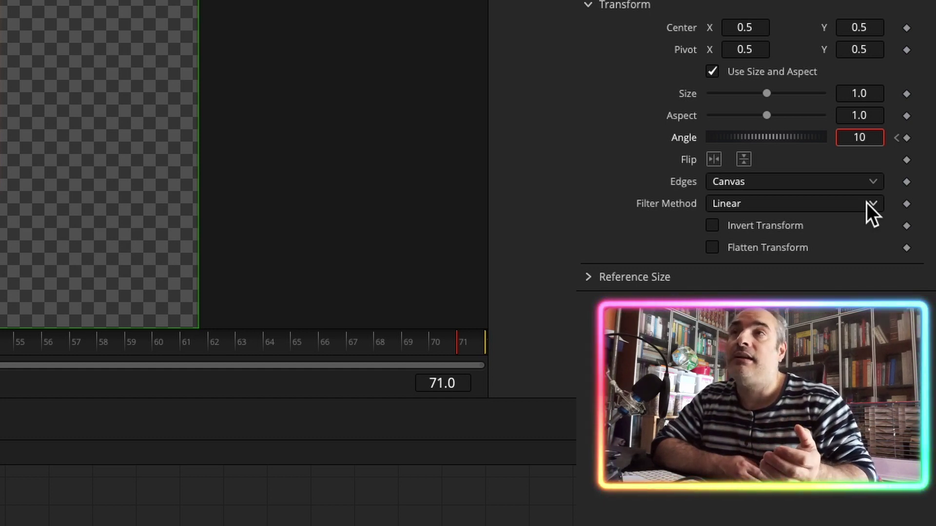
type("79")
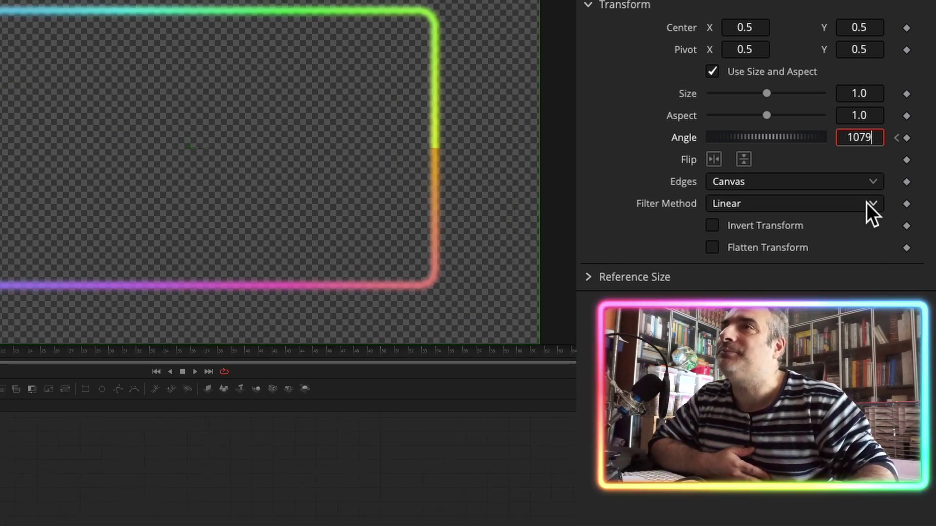
key("Tab")
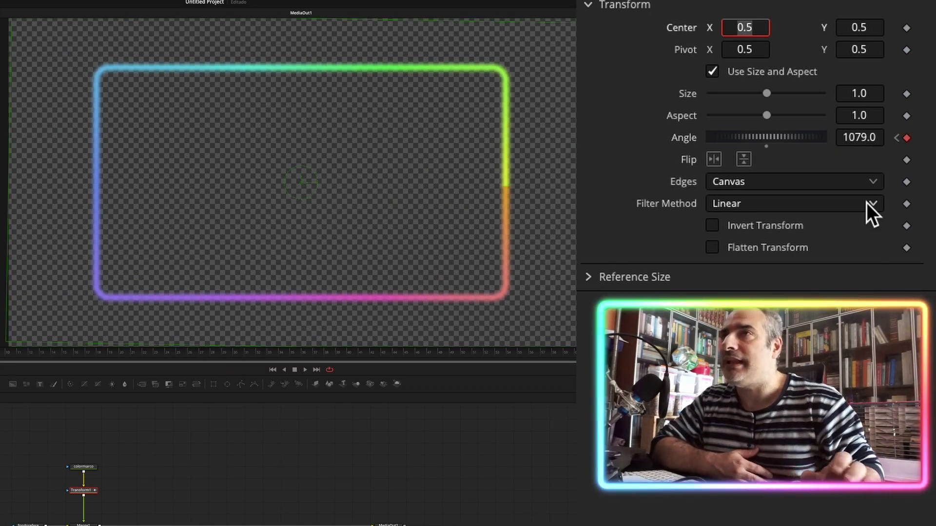
left_click(304, 370)
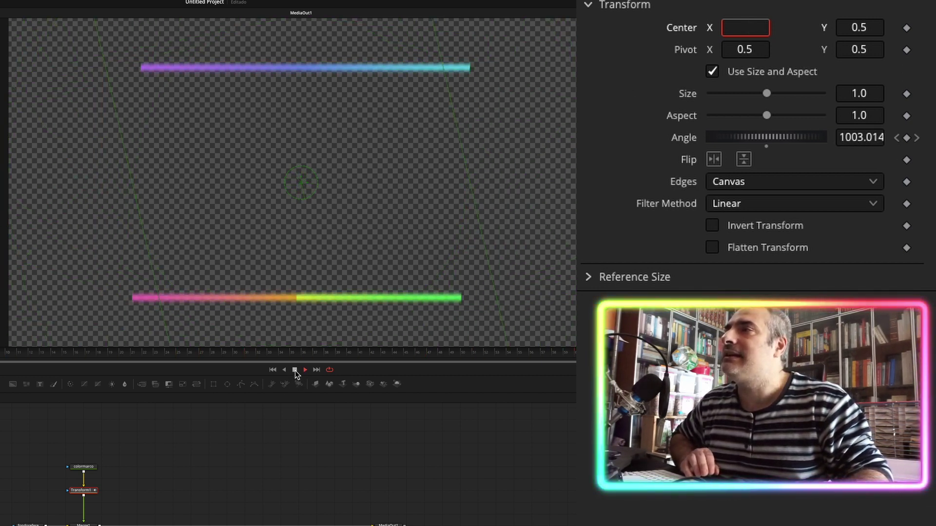
left_click(294, 370)
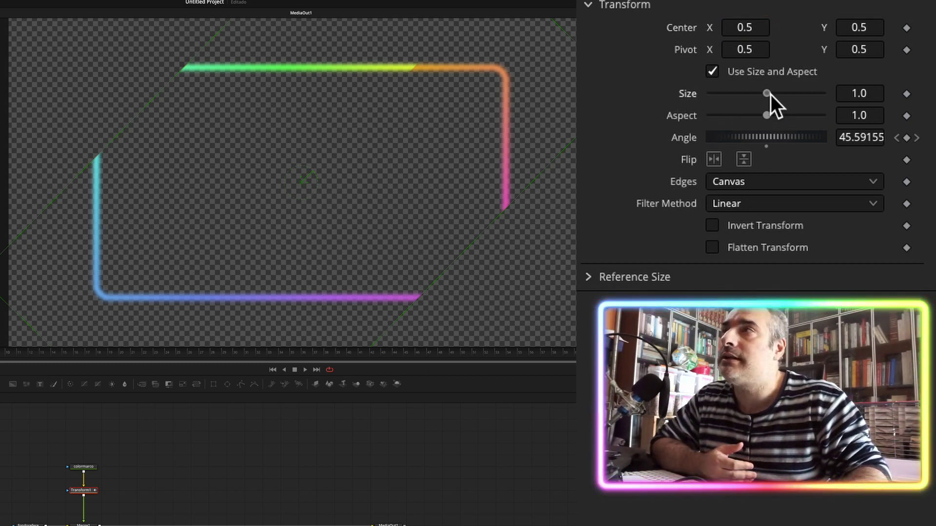
Step: Scale Transform1's Size to about 1.57 and play back to check the rotation
left_click_drag(770, 93, 776, 94)
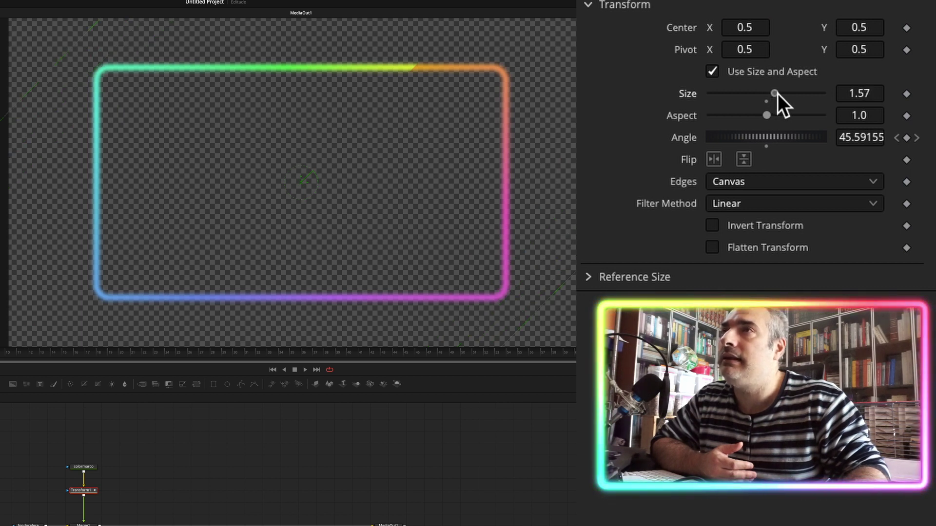
left_click(303, 370)
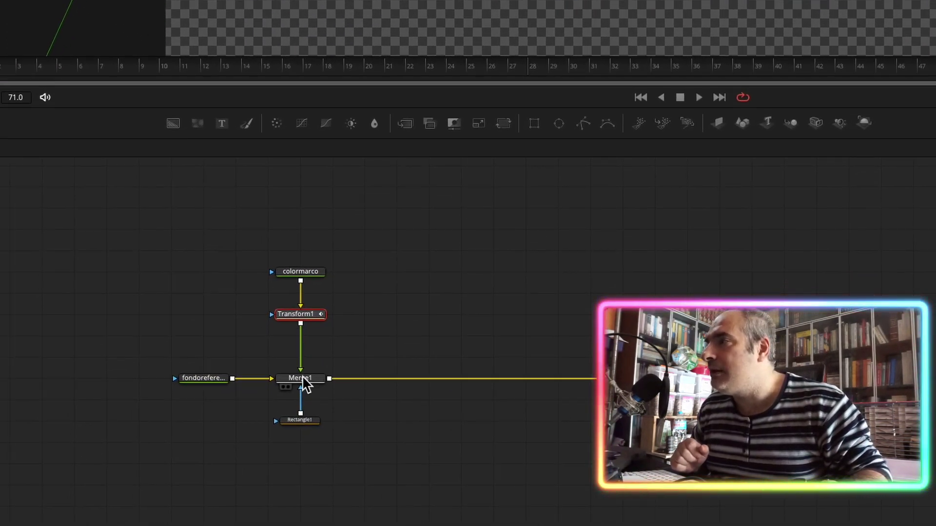
Step: Add a Glow node after Merge1 using the 'glo' tool search
left_click(302, 380)
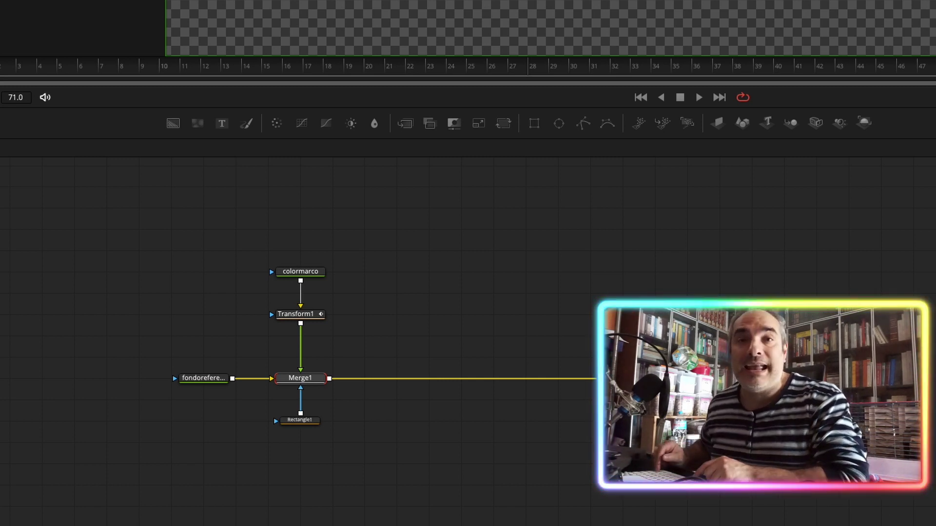
key("shift+space")
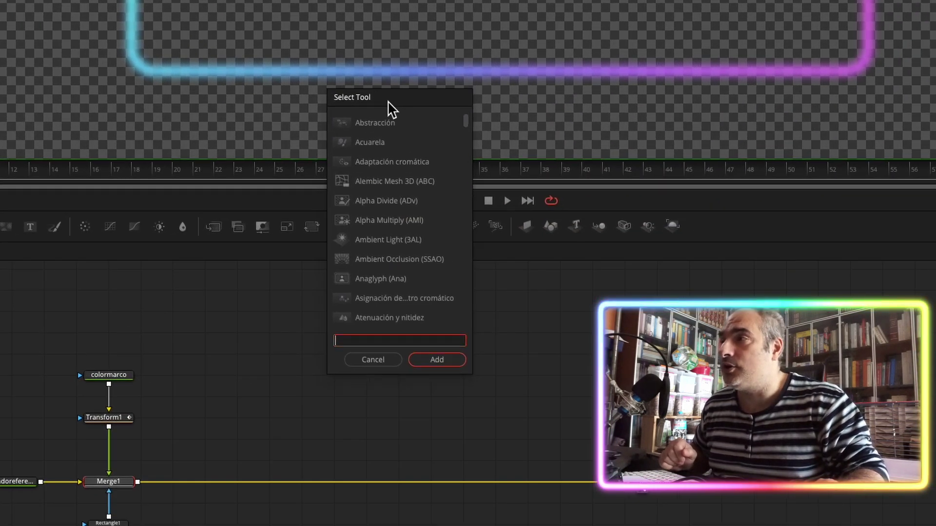
type("f")
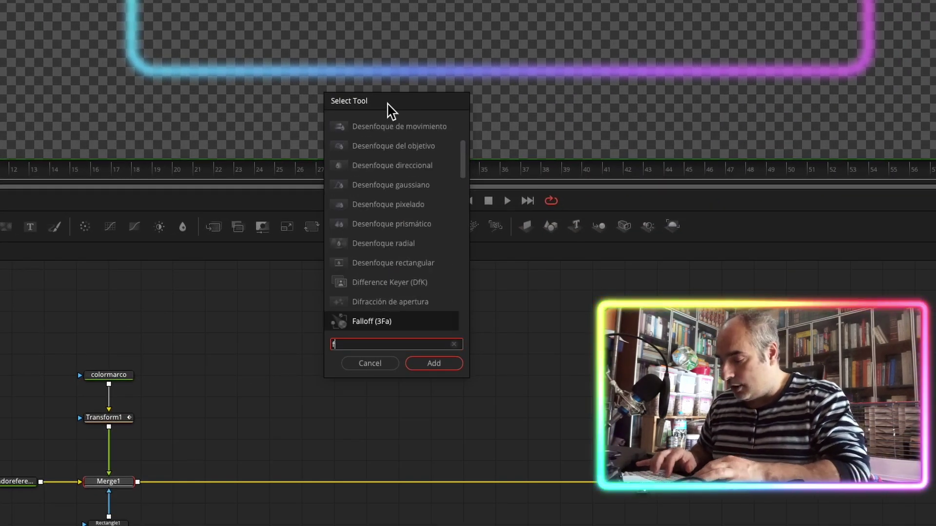
key("BackSpace")
type("glo")
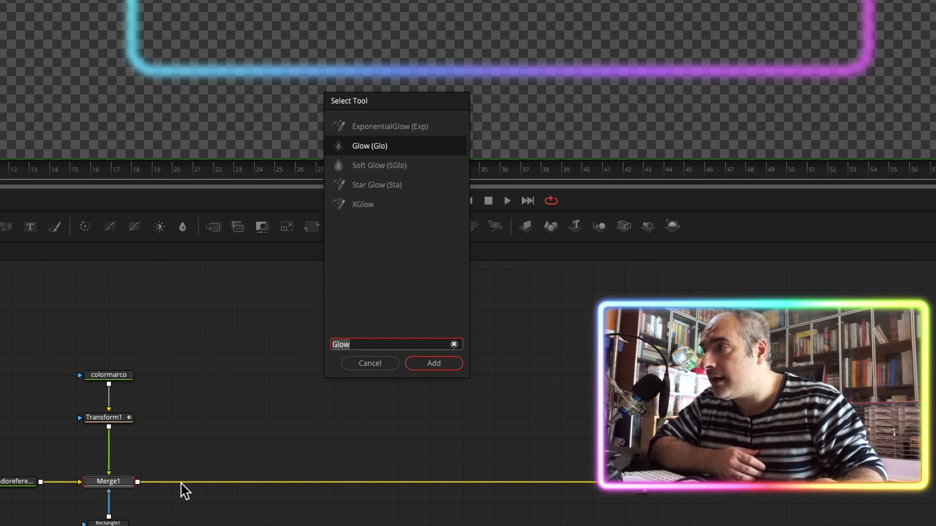
left_click(444, 363)
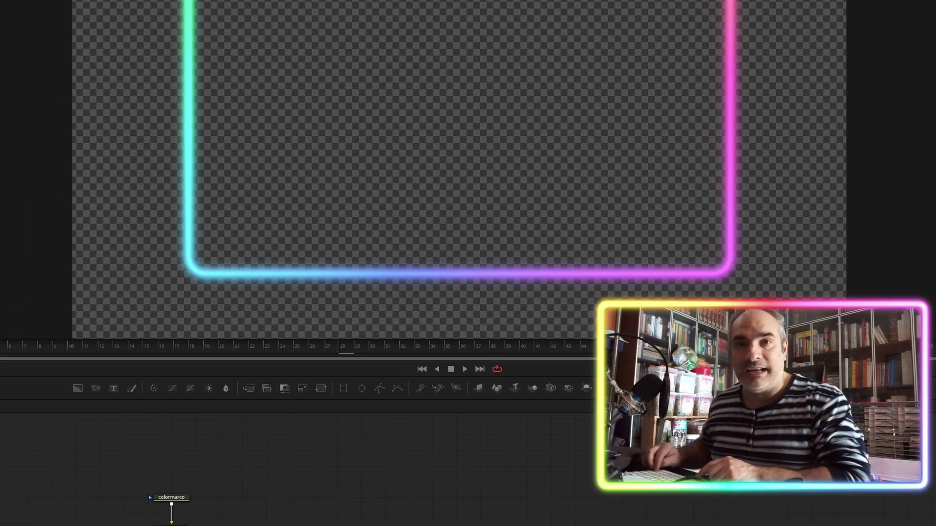
key("shift+space")
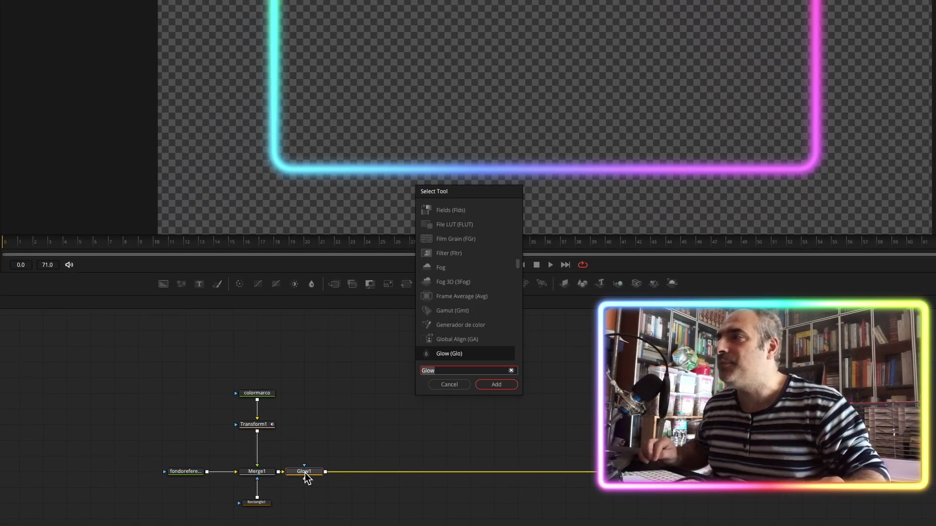
left_click(505, 384)
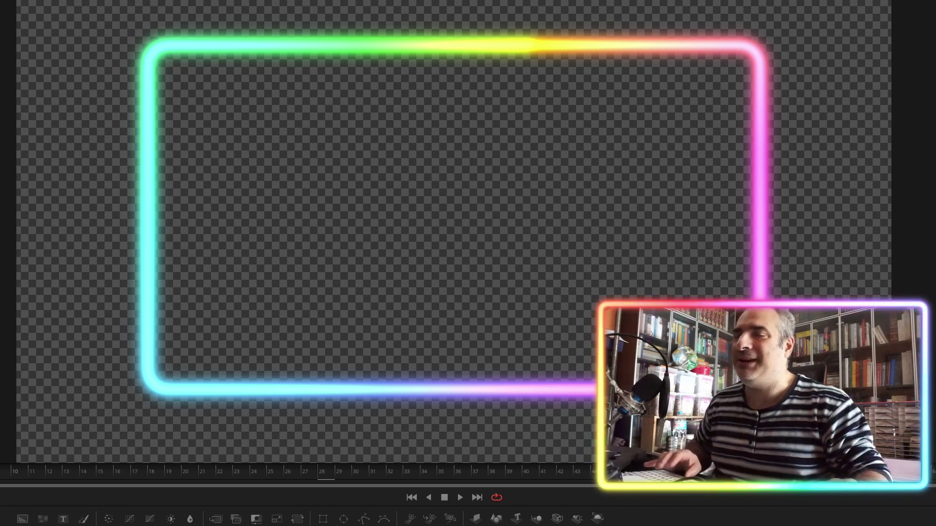
key("space")
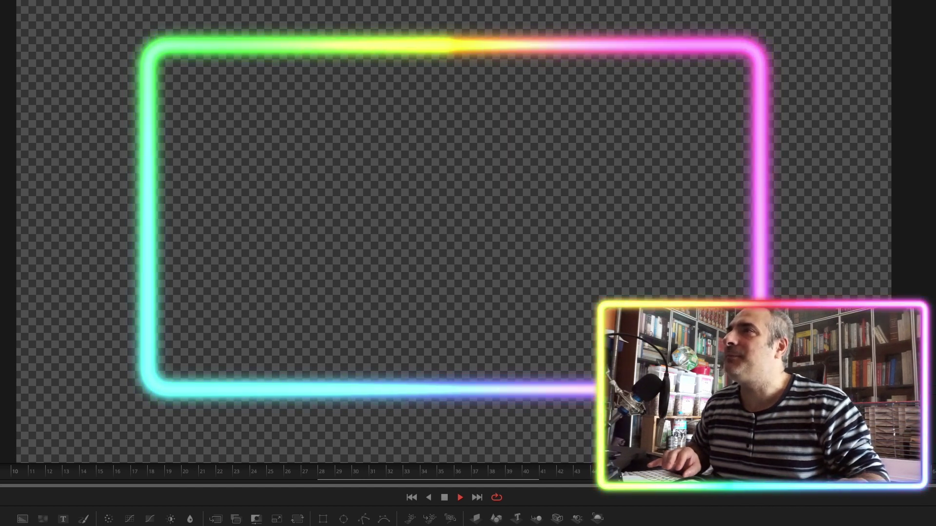
key("space")
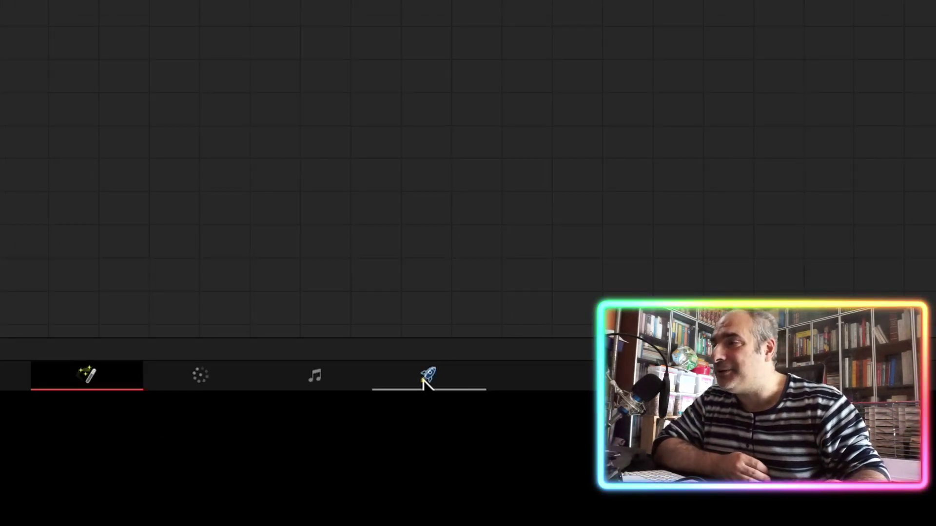
Step: On the Deliver page, save the render as 'obs mark' in Documents as individual clips
left_click(423, 380)
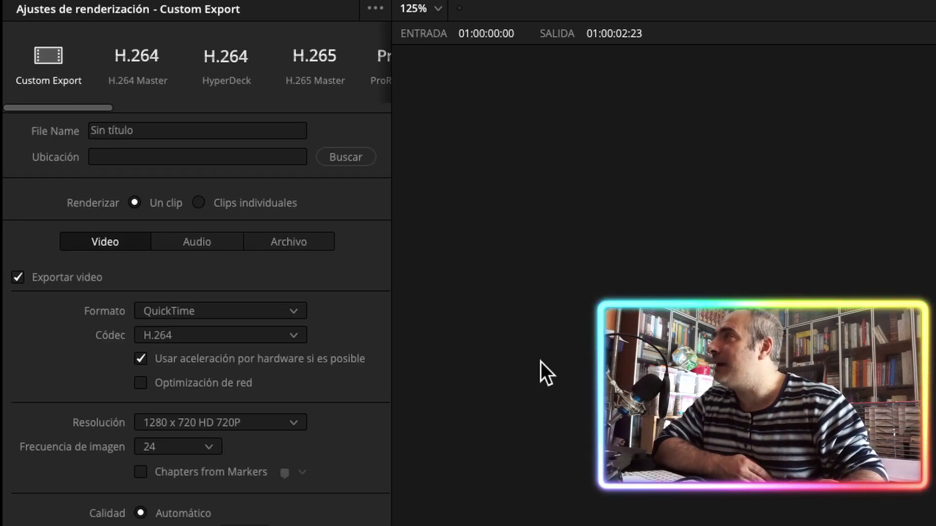
left_click(334, 159)
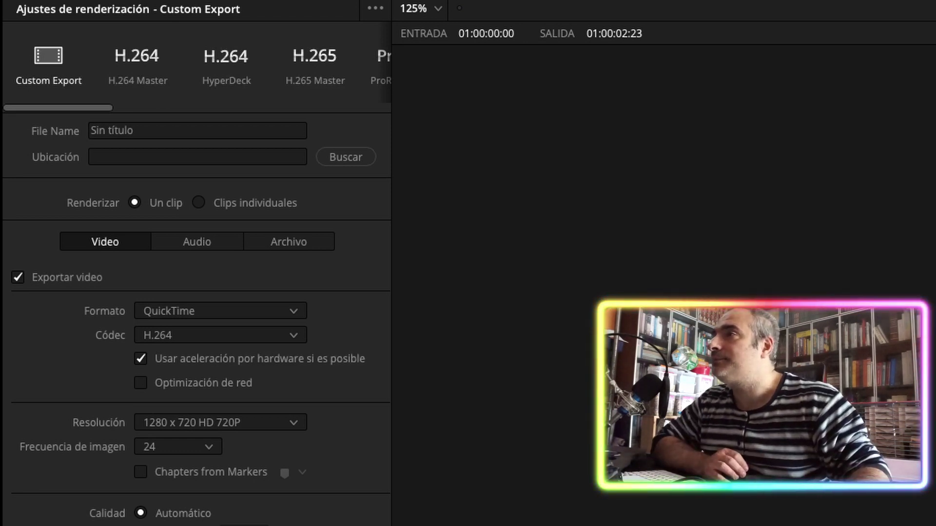
left_click(199, 204)
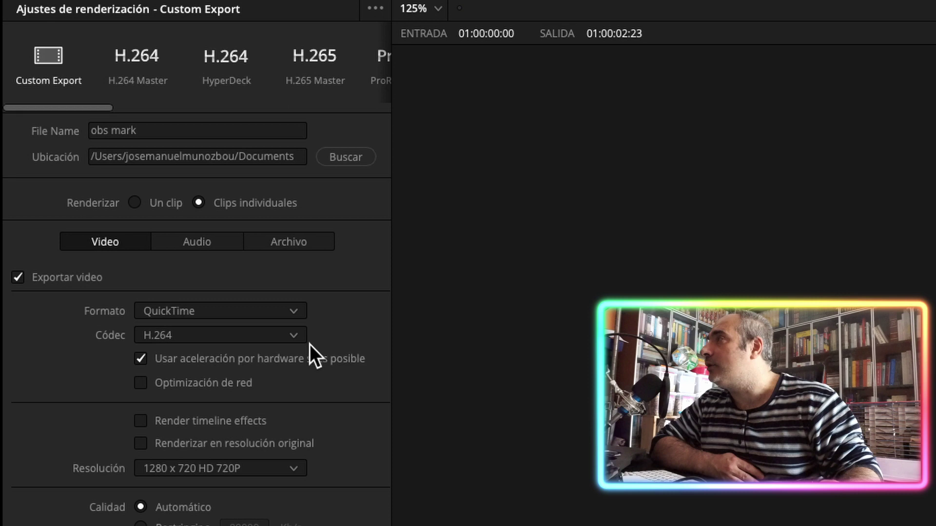
Step: Set the codec to GoPro CineForm with RGB 16-bit encoding
left_click(297, 337)
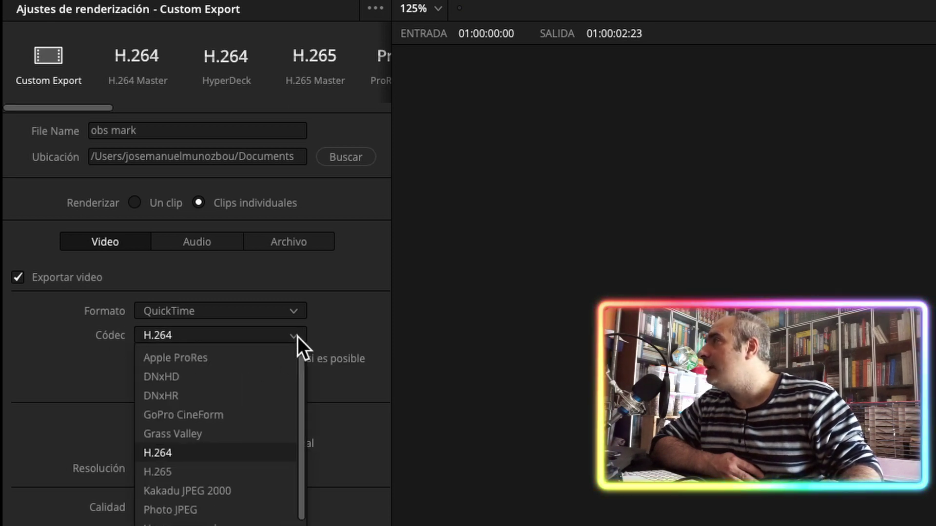
left_click(229, 415)
left_click(292, 360)
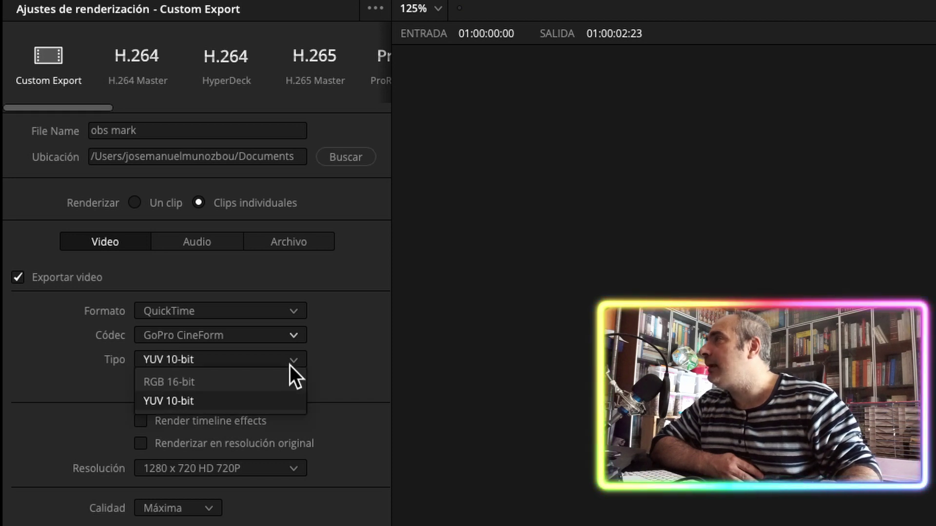
left_click(238, 384)
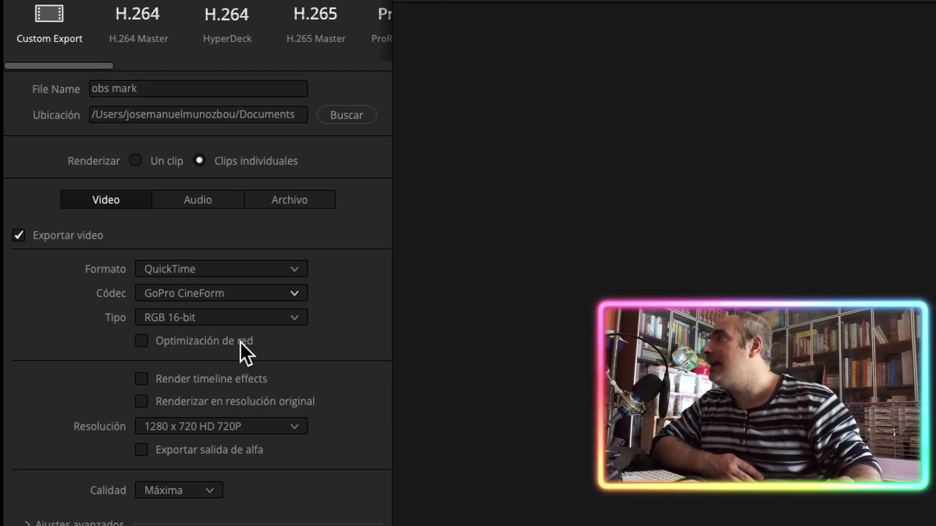
Step: Render the queued job with alpha output enabled, then reveal the finished file in Finder
left_click(144, 453)
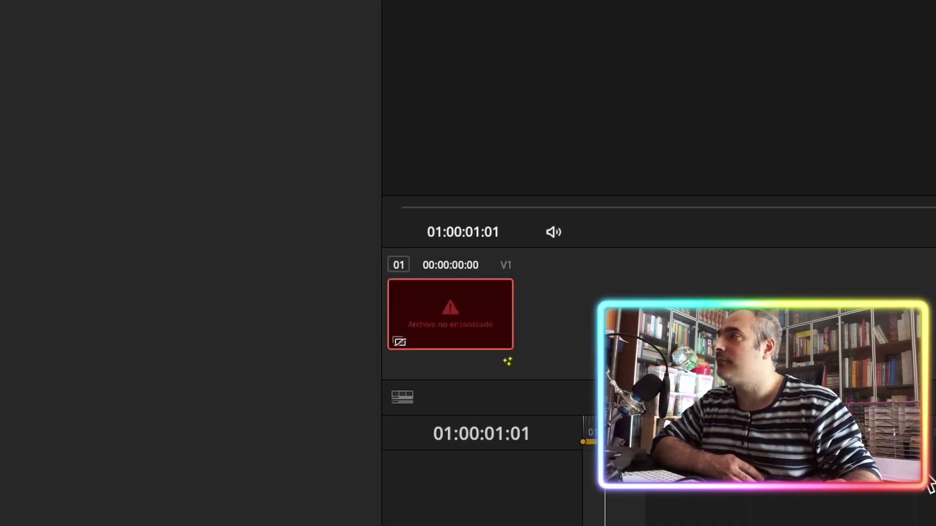
left_click(259, 494)
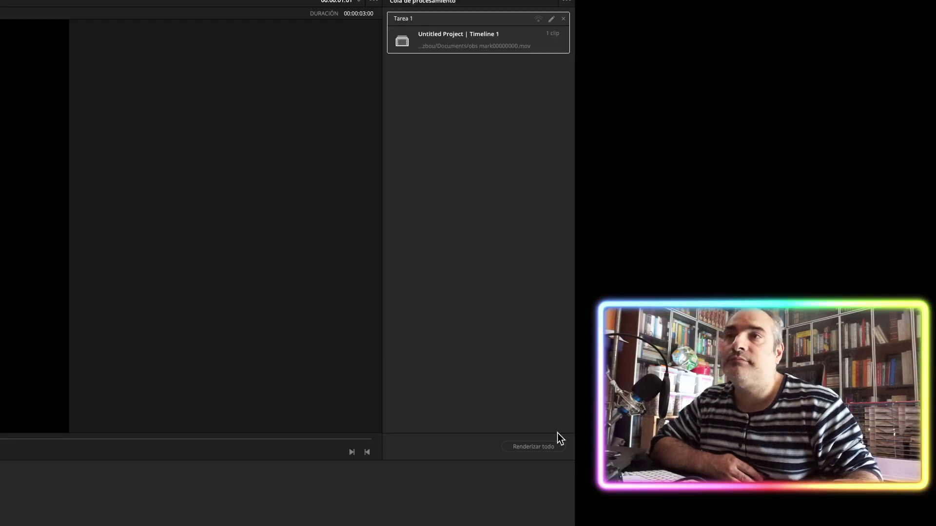
left_click(541, 448)
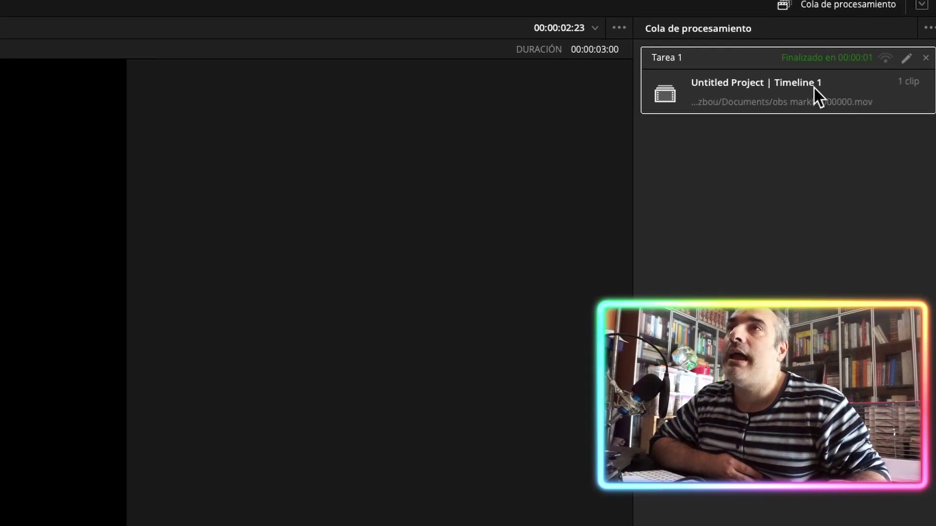
right_click(739, 88)
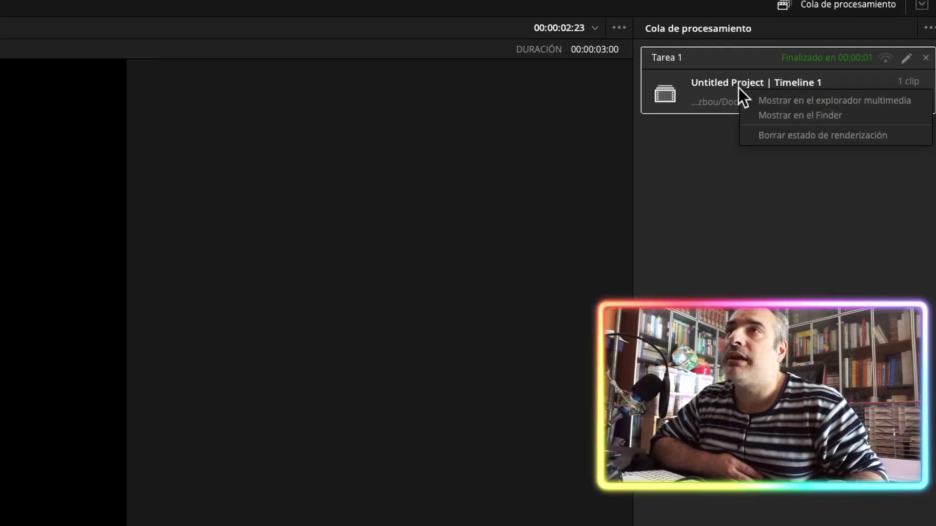
left_click(794, 114)
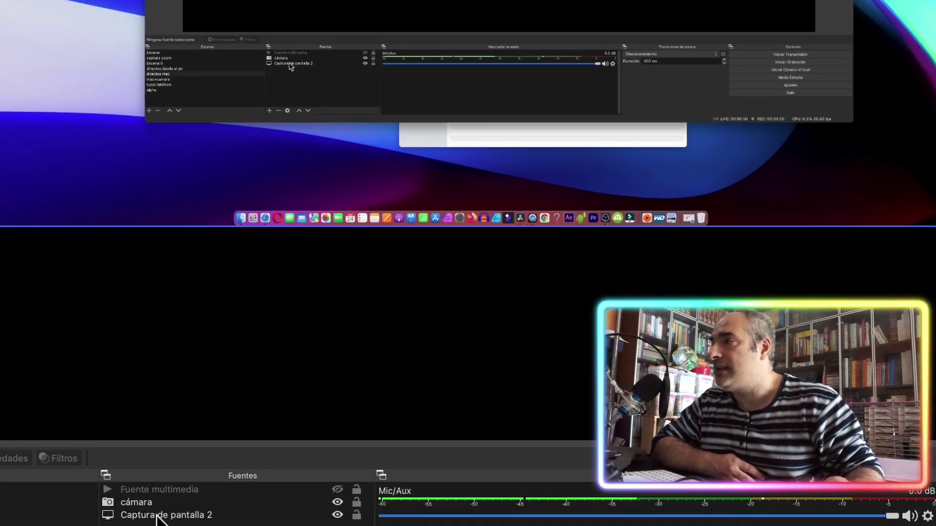
Step: Enlarge the Captura de pantalla 2 screen capture in the preview, then select cámara
left_click(151, 504)
left_click(202, 517)
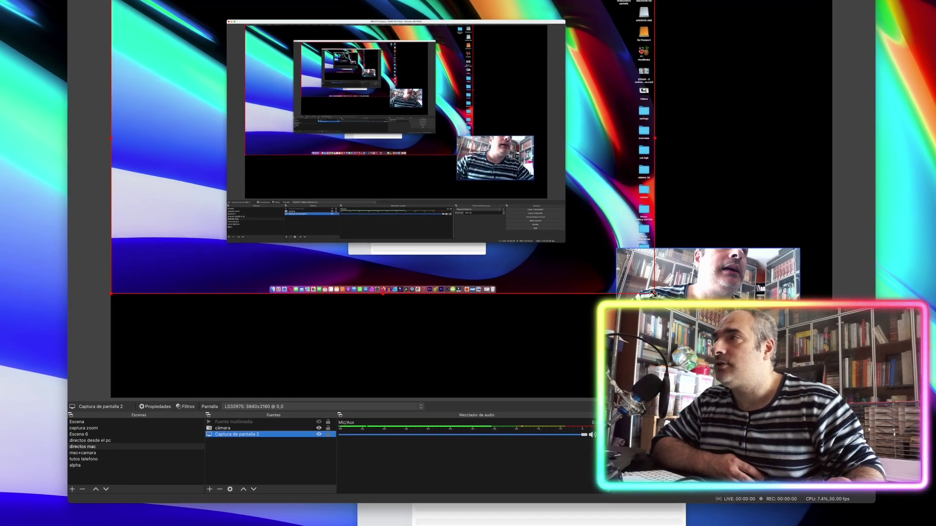
left_click_drag(646, 282, 807, 363)
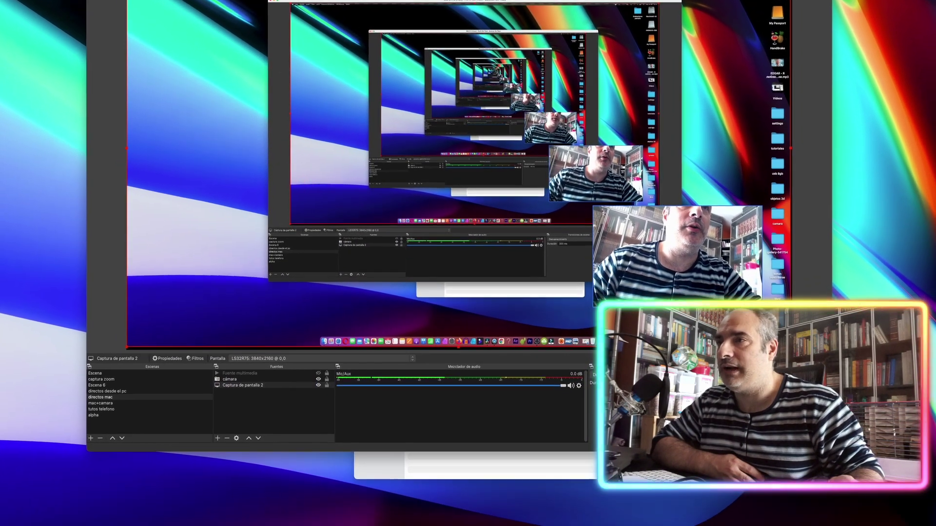
left_click(290, 367)
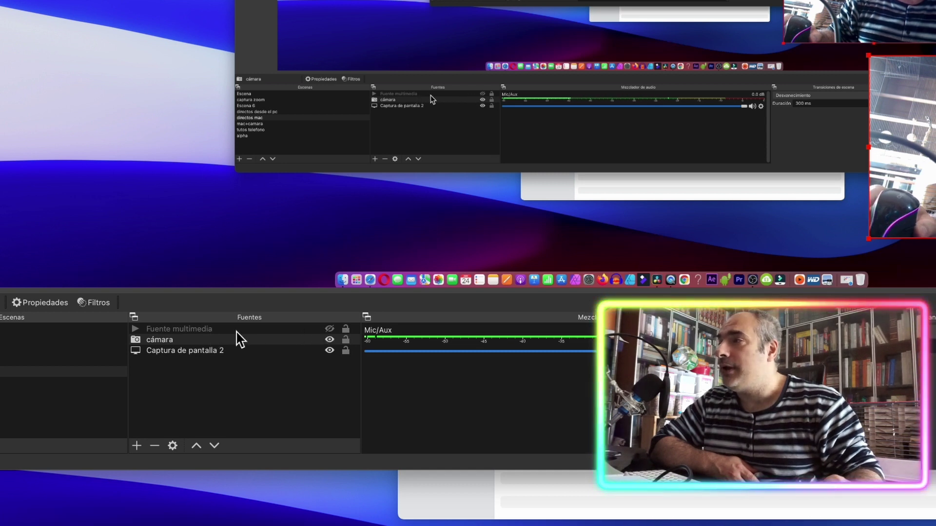
Step: Add a new Fuente multimedia source named 'marco'
left_click(136, 446)
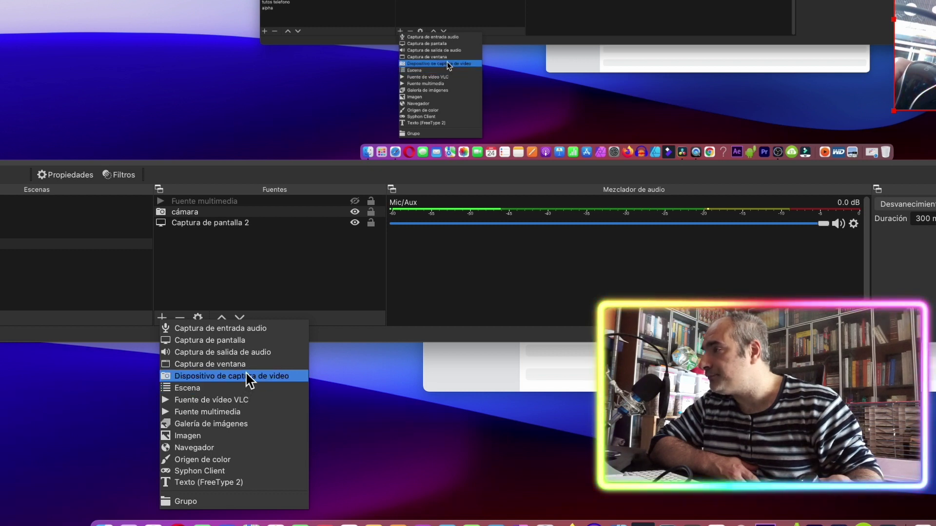
left_click(237, 412)
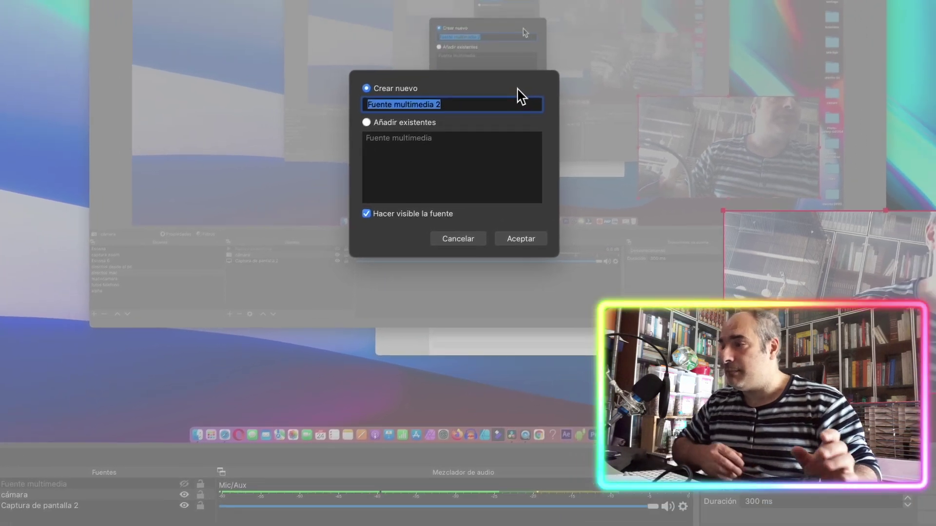
type("marco")
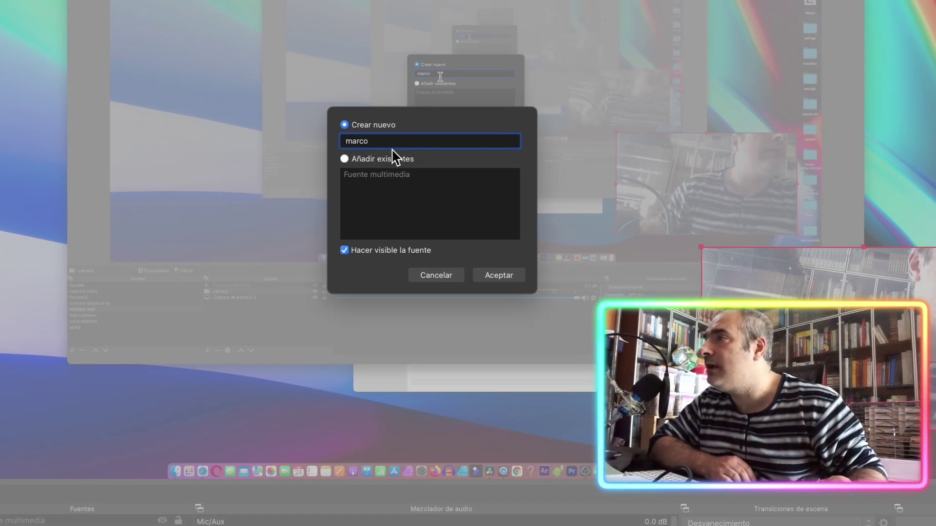
left_click(524, 280)
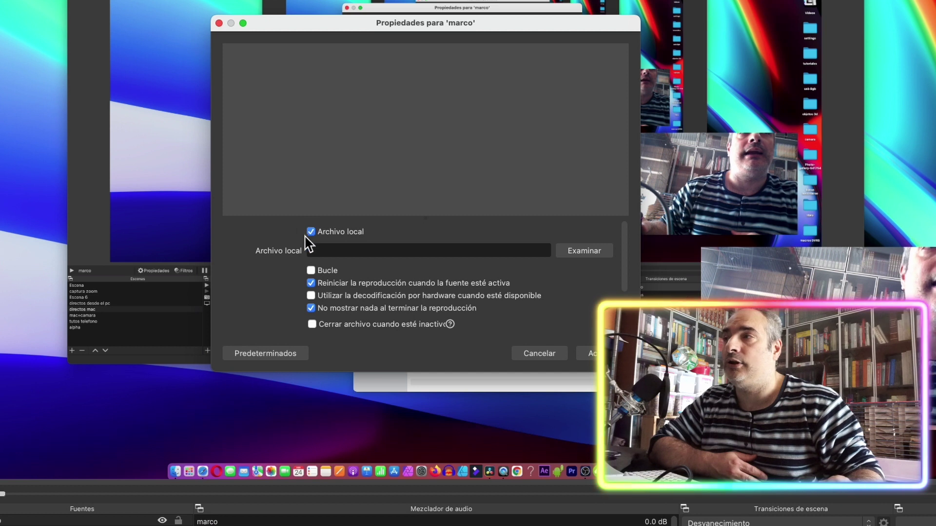
Step: Load the obs mark .mov into marco with looping and alpha enabled
left_click(584, 252)
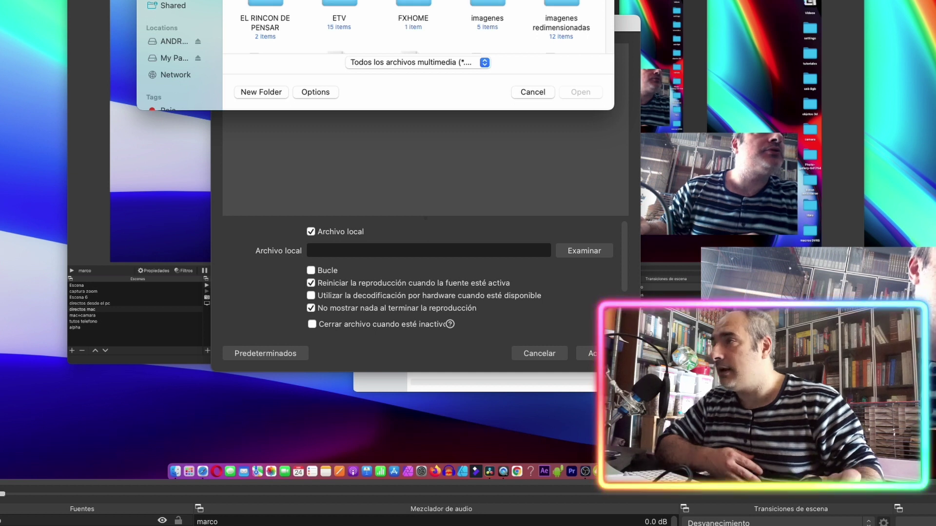
scroll(414, 29, "up", 2)
left_click(413, 4)
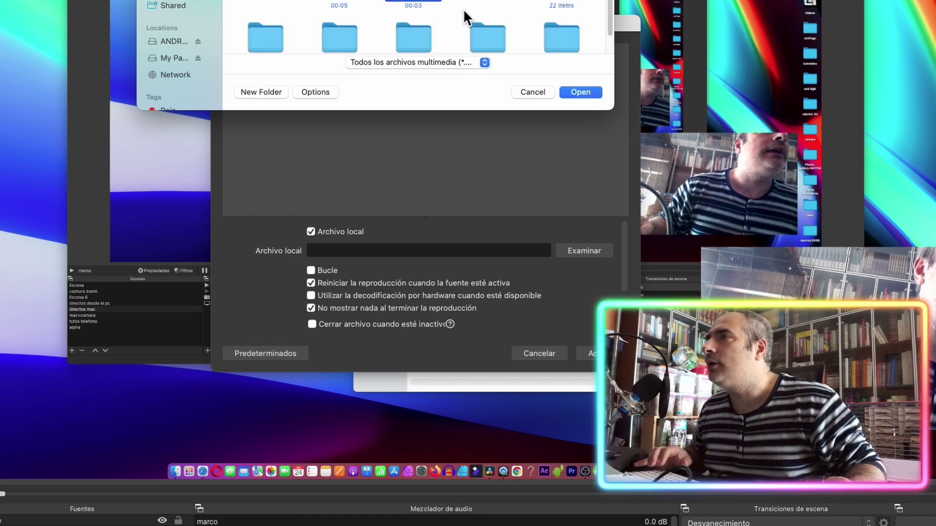
left_click(591, 92)
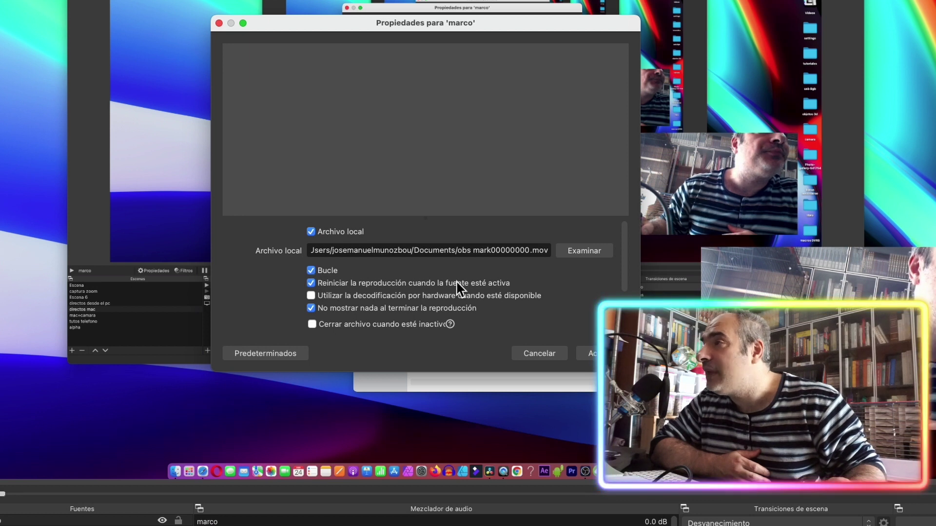
scroll(457, 282, "down", 2)
scroll(458, 288, "down", 2)
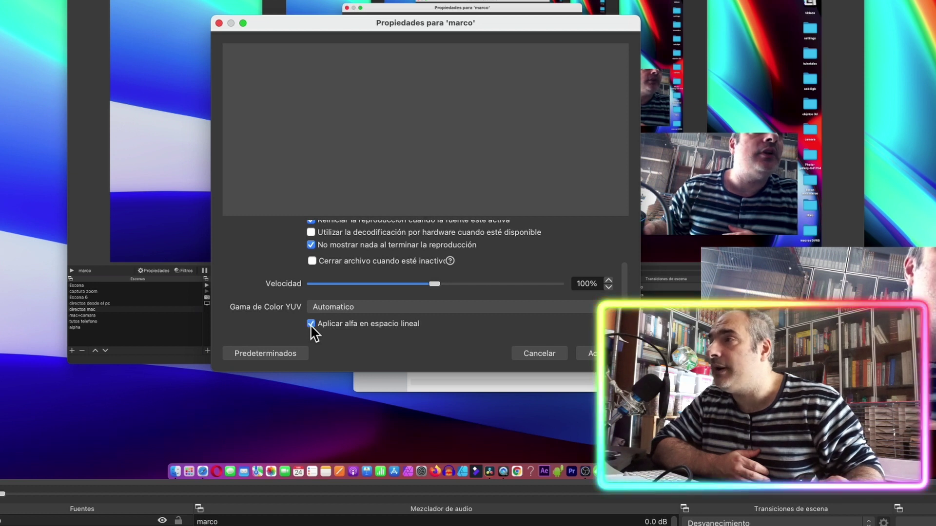
left_click(588, 354)
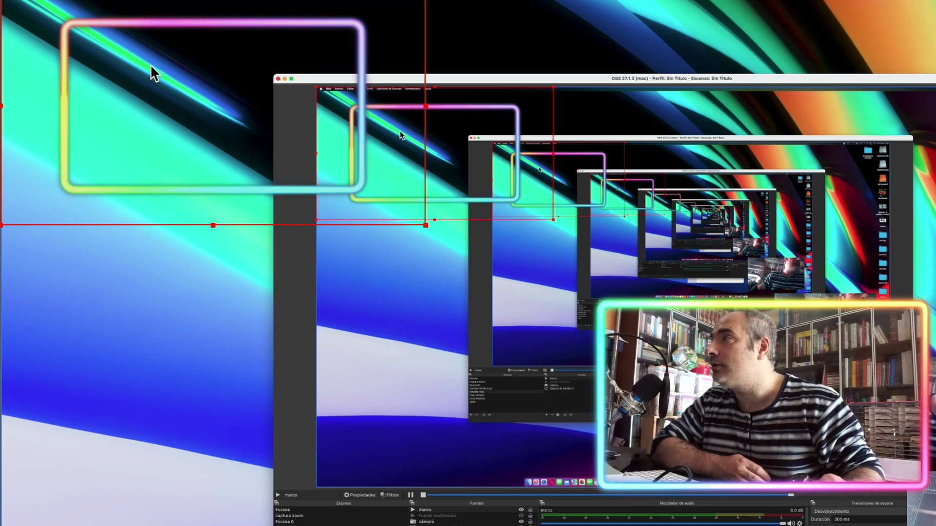
Step: Move and resize the marco frame so it surrounds the webcam at lower right
left_click_drag(152, 68, 788, 277)
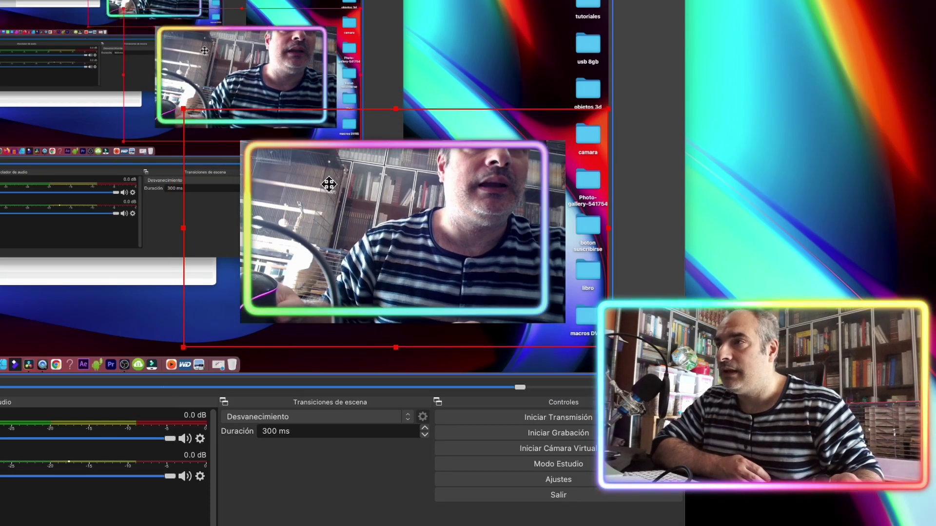
left_click_drag(328, 185, 322, 188)
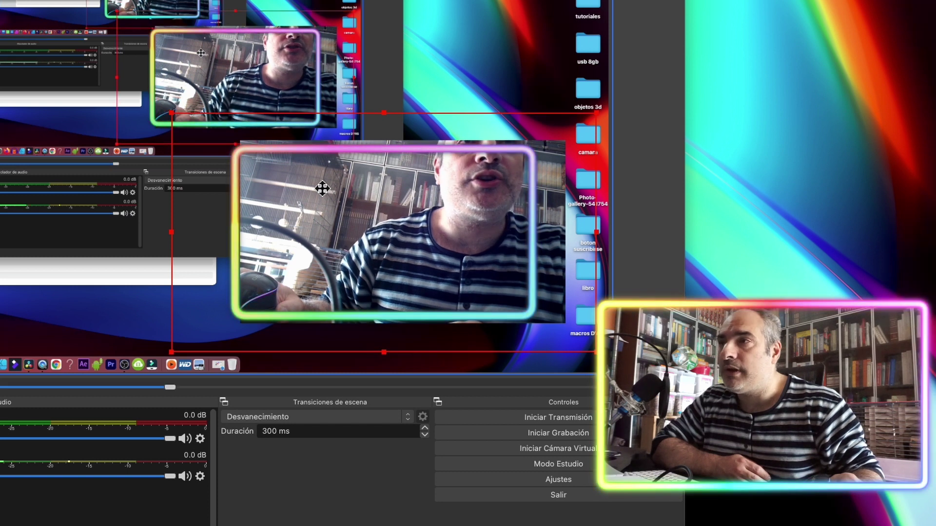
left_click_drag(593, 114, 626, 108)
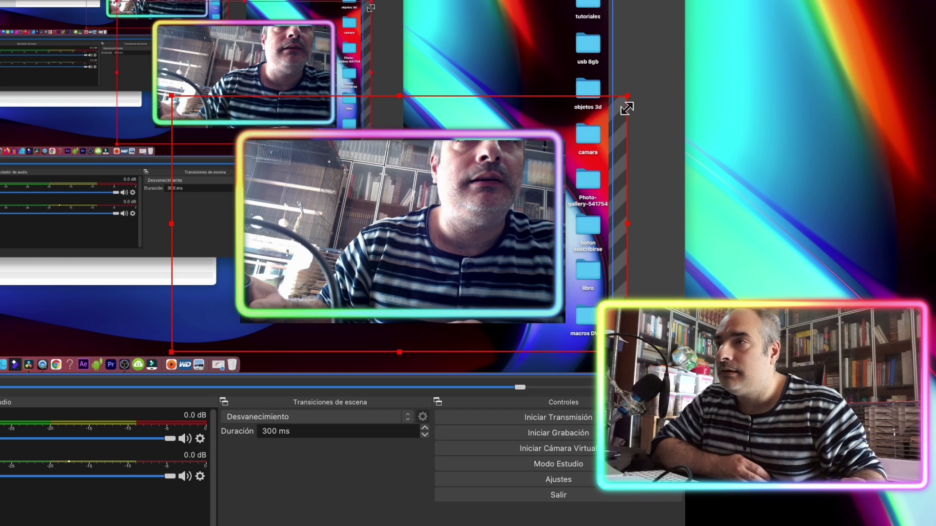
left_click_drag(383, 214, 388, 220)
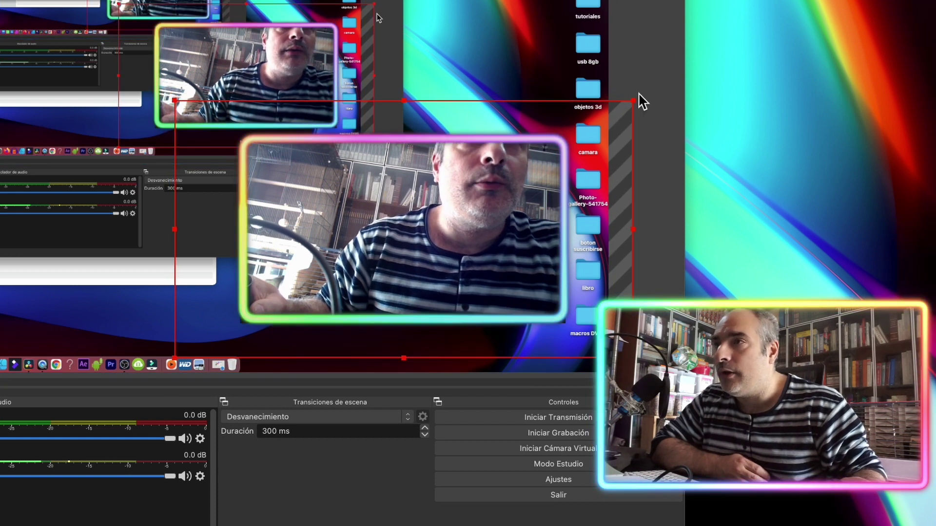
left_click(641, 84)
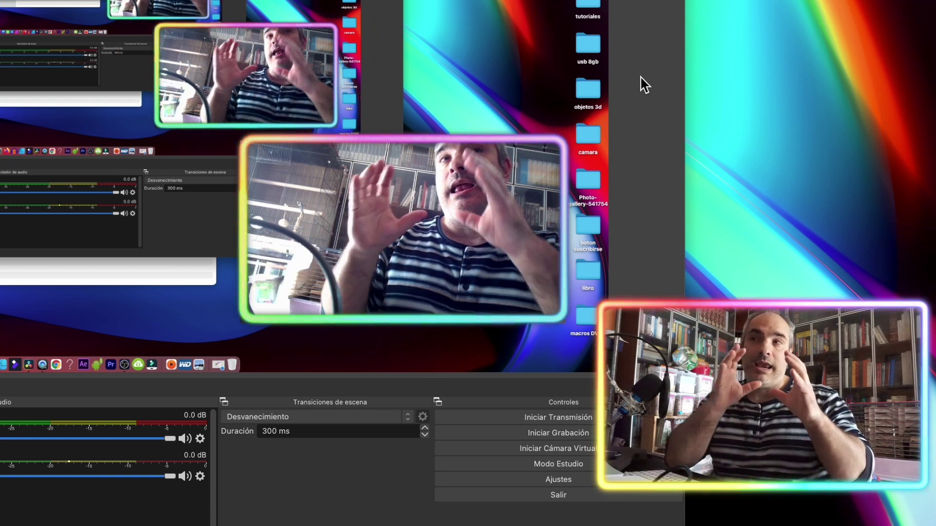